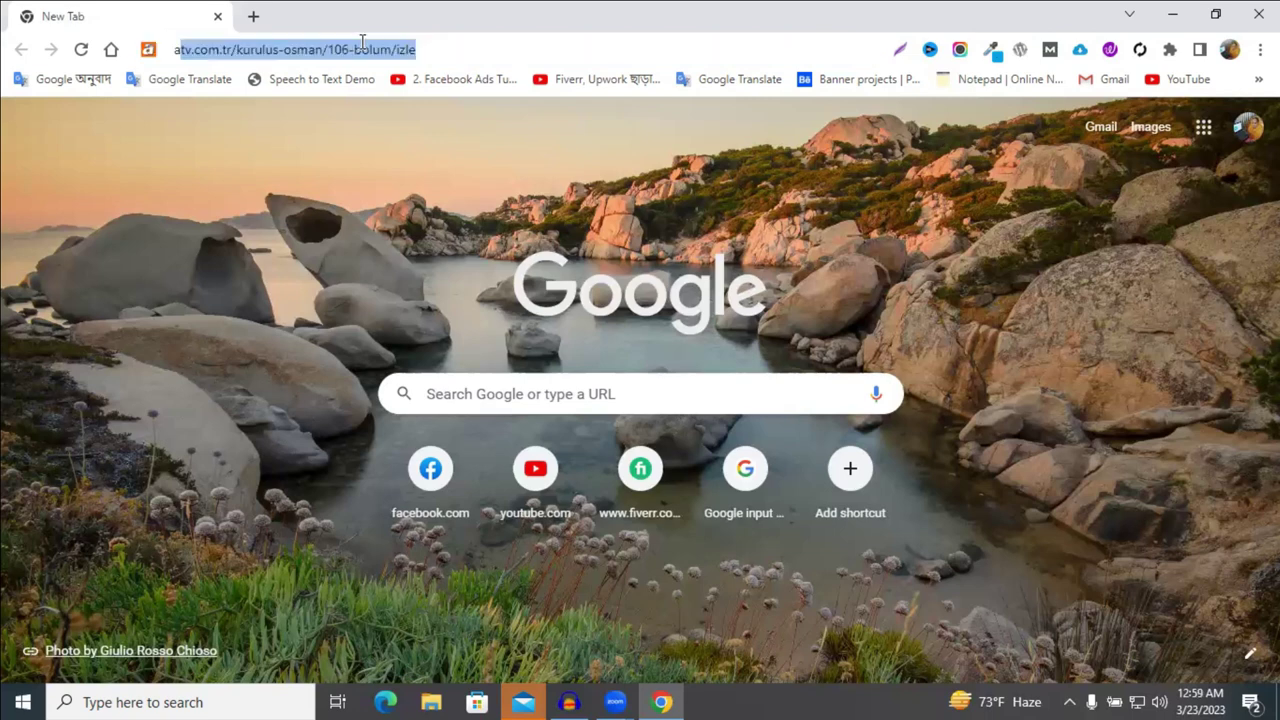
Step: Search Google for apollo.io and open the Apollo.io website from the results
text(ap)
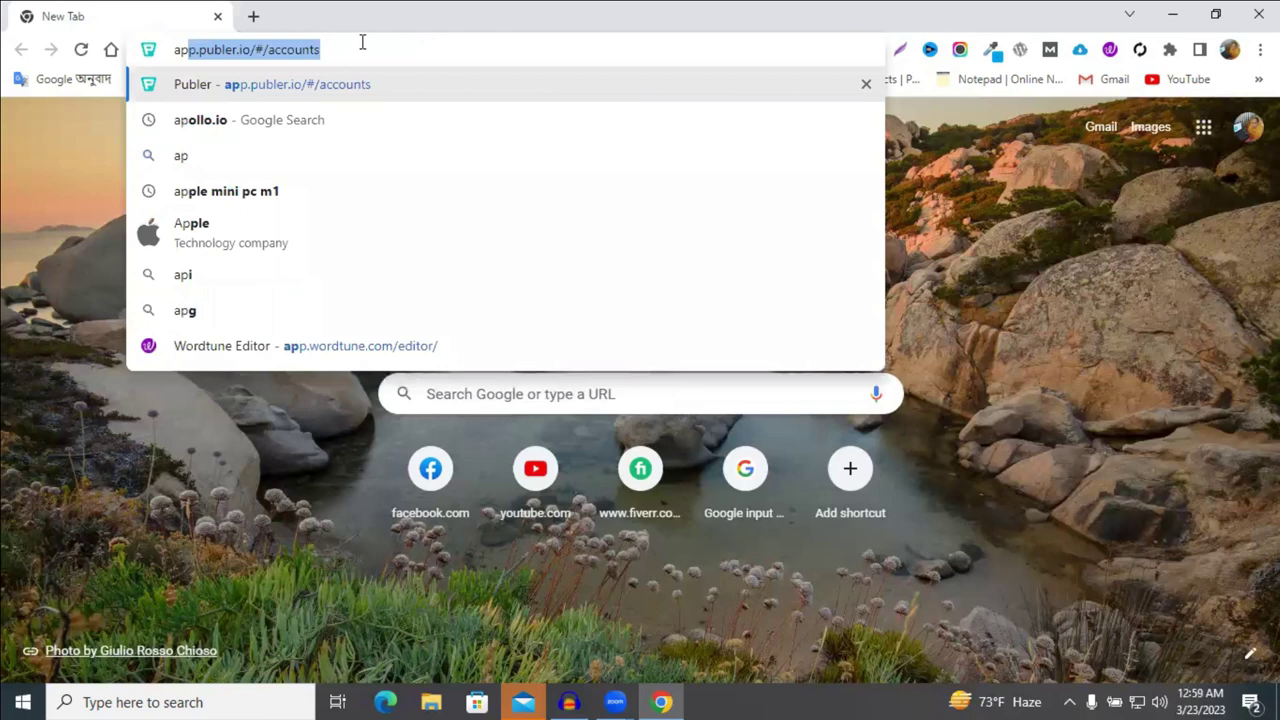
click(335, 119)
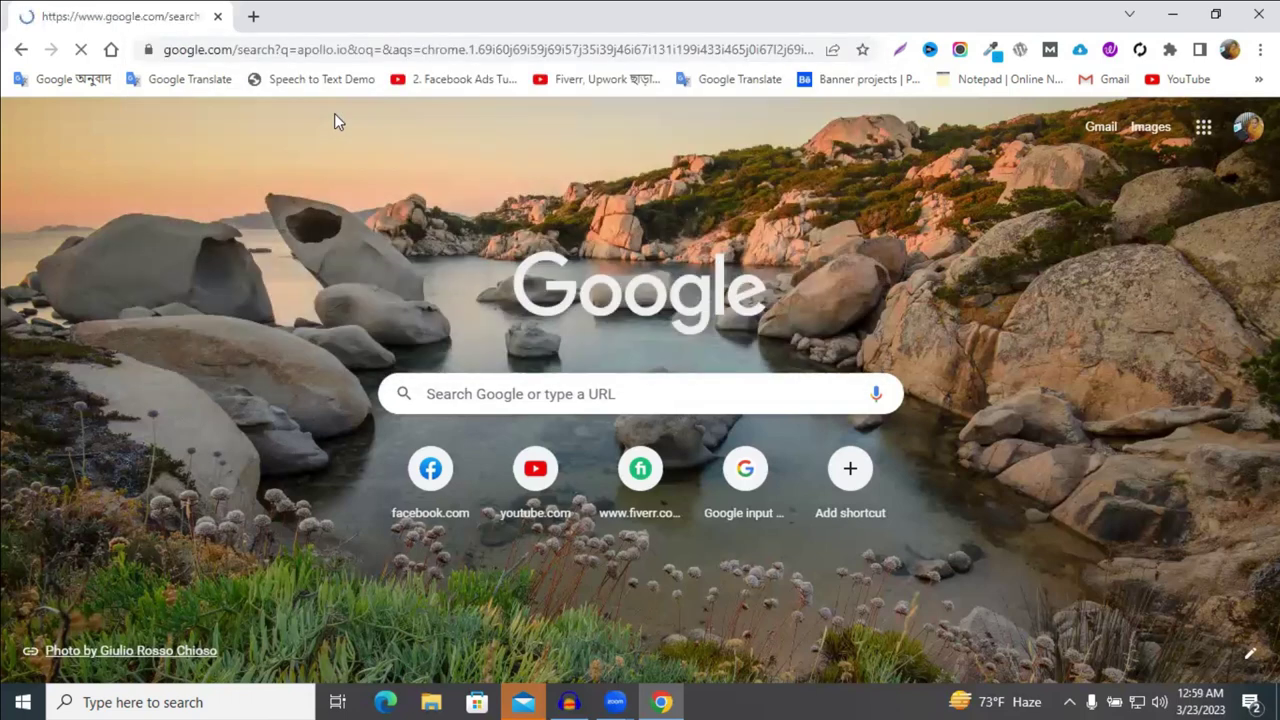
scroll(365, 268, down, 2)
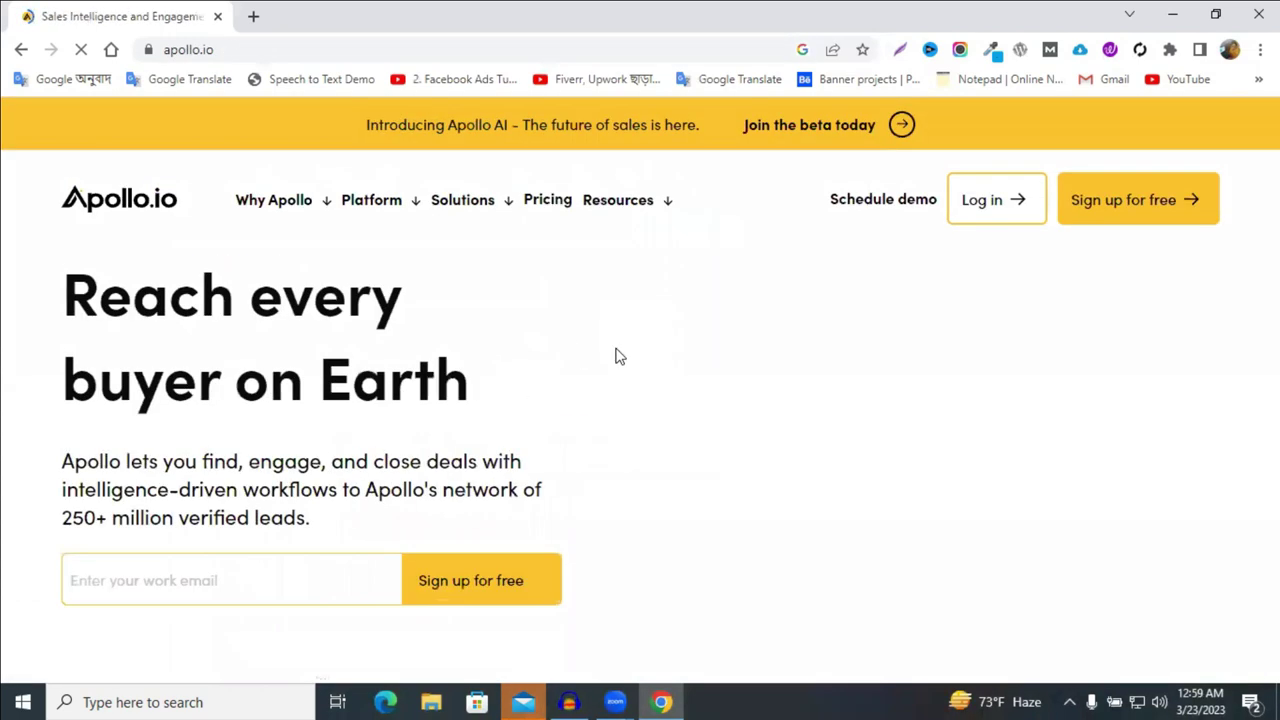
Step: Sign up for Apollo with a Google account, from the site's home page
scroll(512, 342, down, 3)
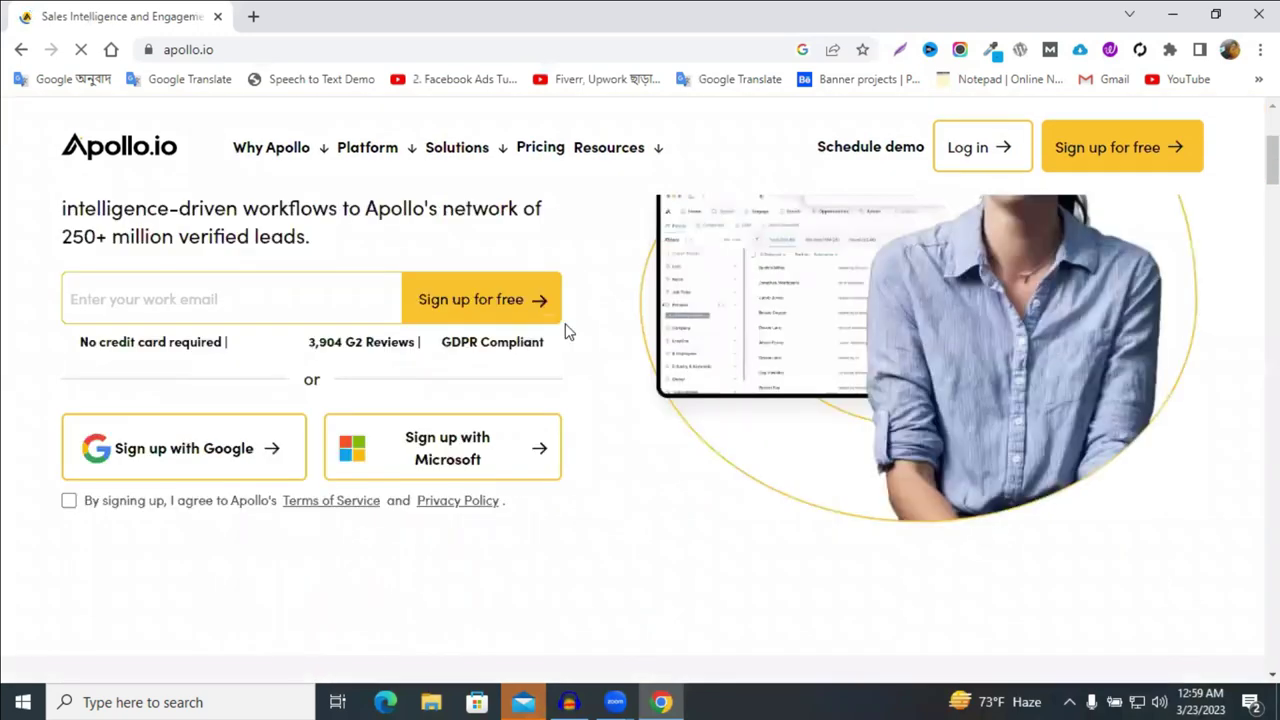
scroll(183, 560, up, 1)
click(240, 528)
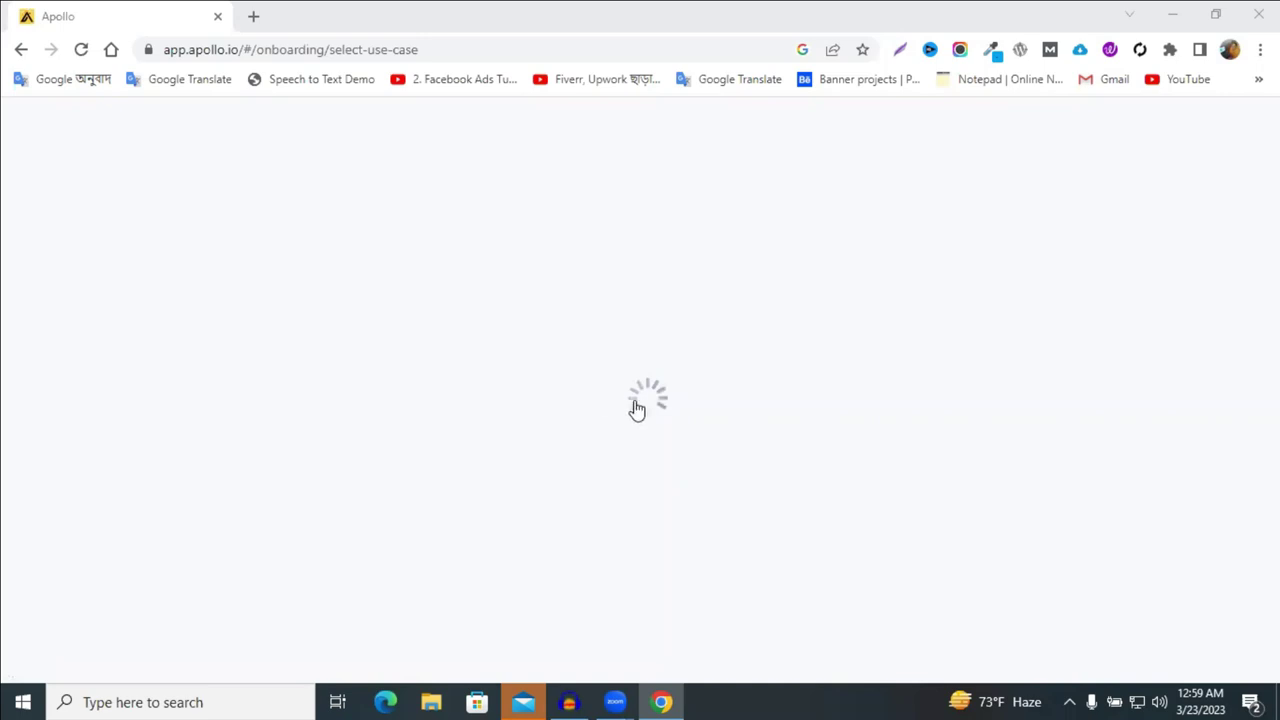
Step: Leave the onboarding checklist and open Apollo's people search page
scroll(727, 562, up, 10)
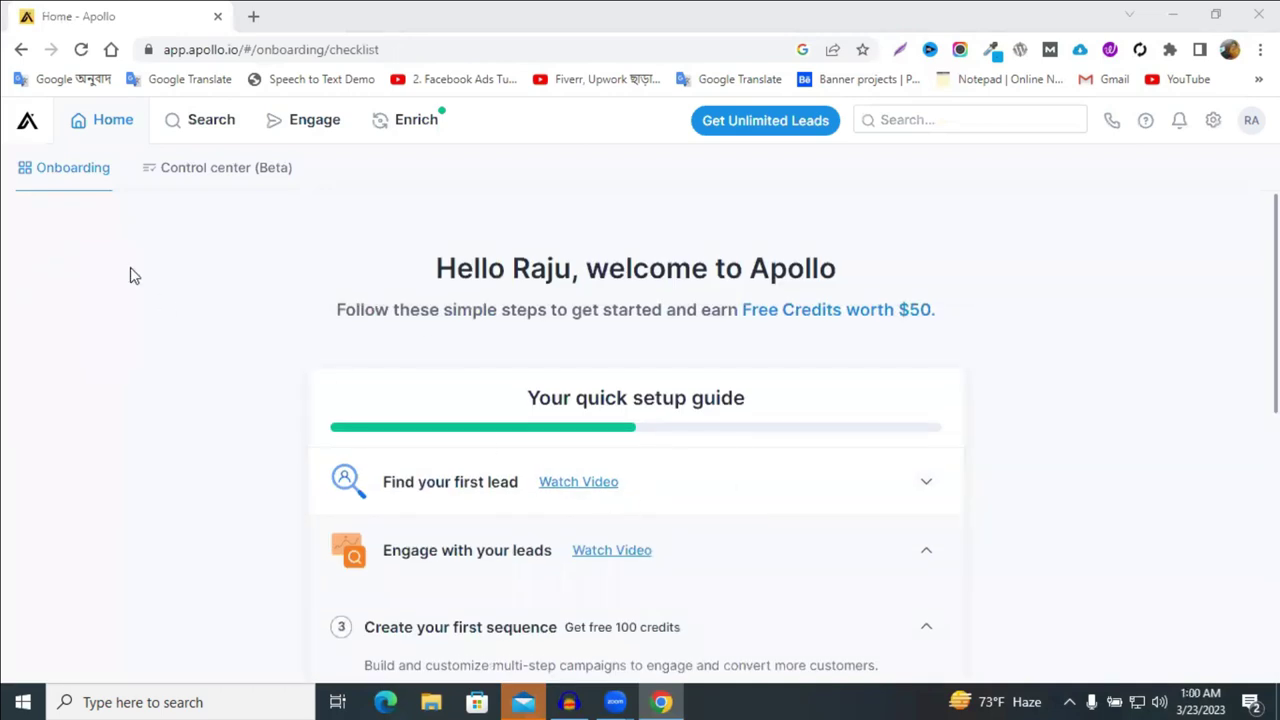
click(99, 133)
click(205, 120)
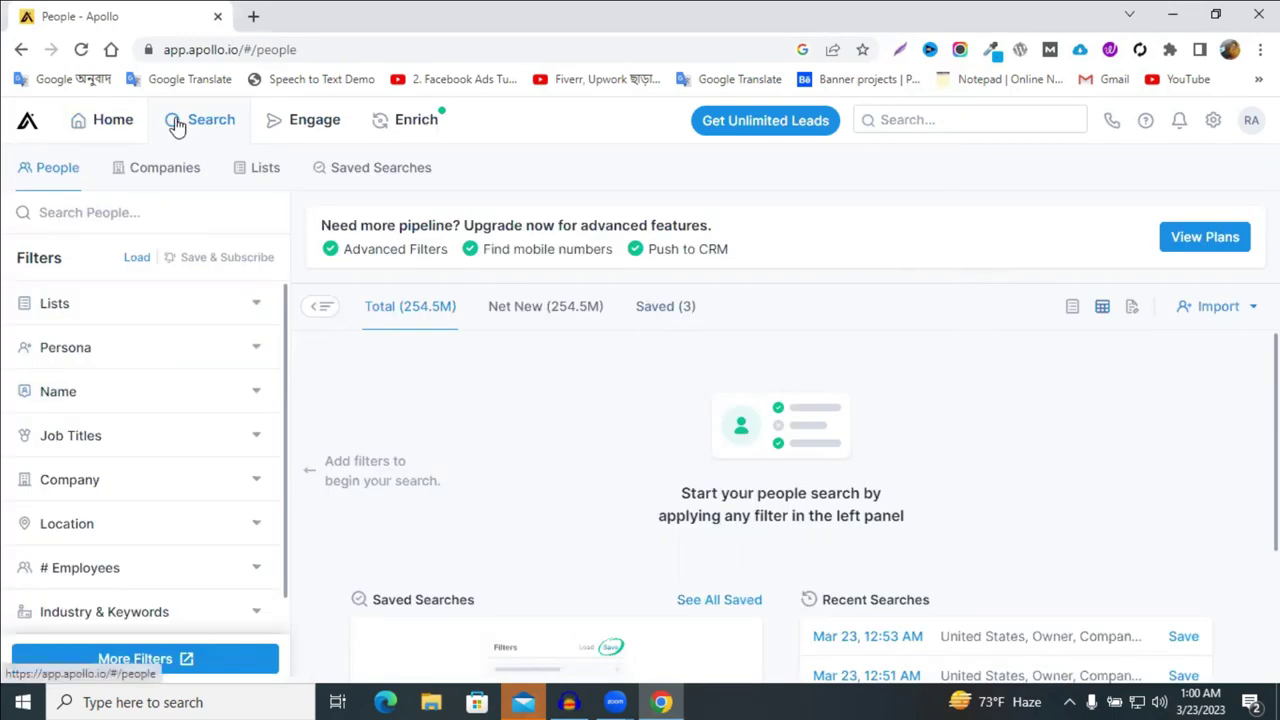
click(110, 120)
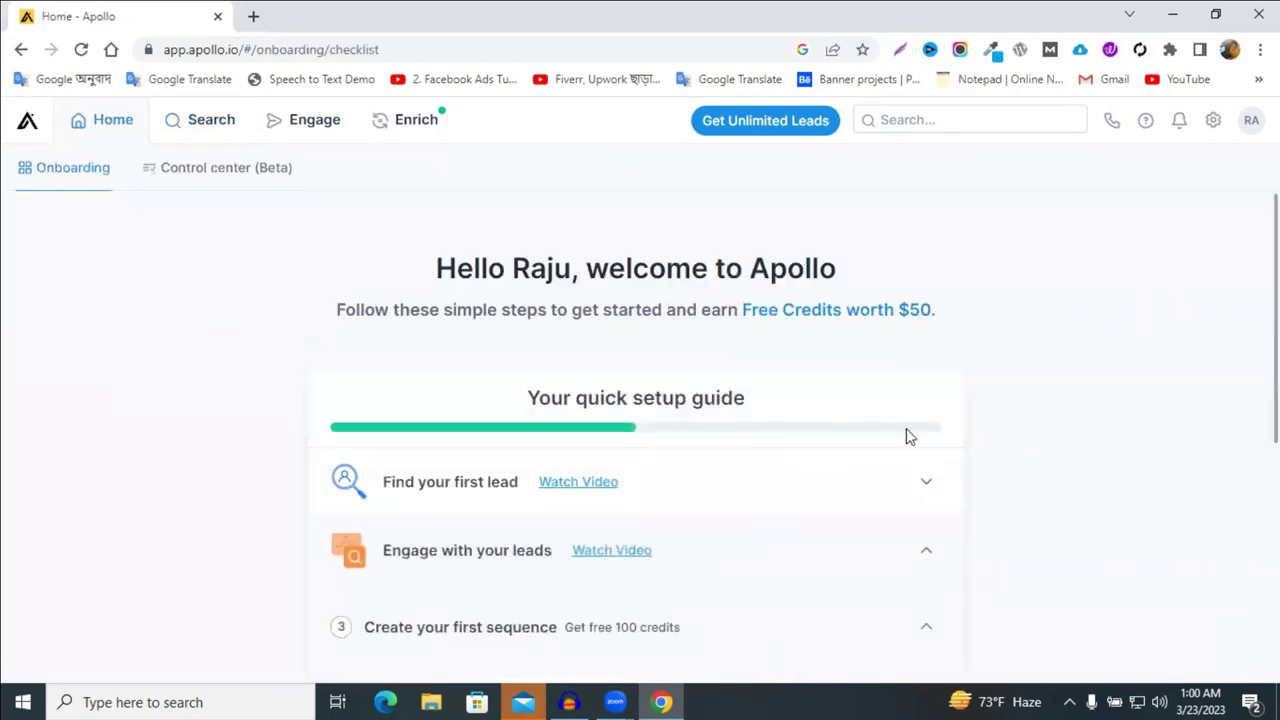
mouse_move(207, 124)
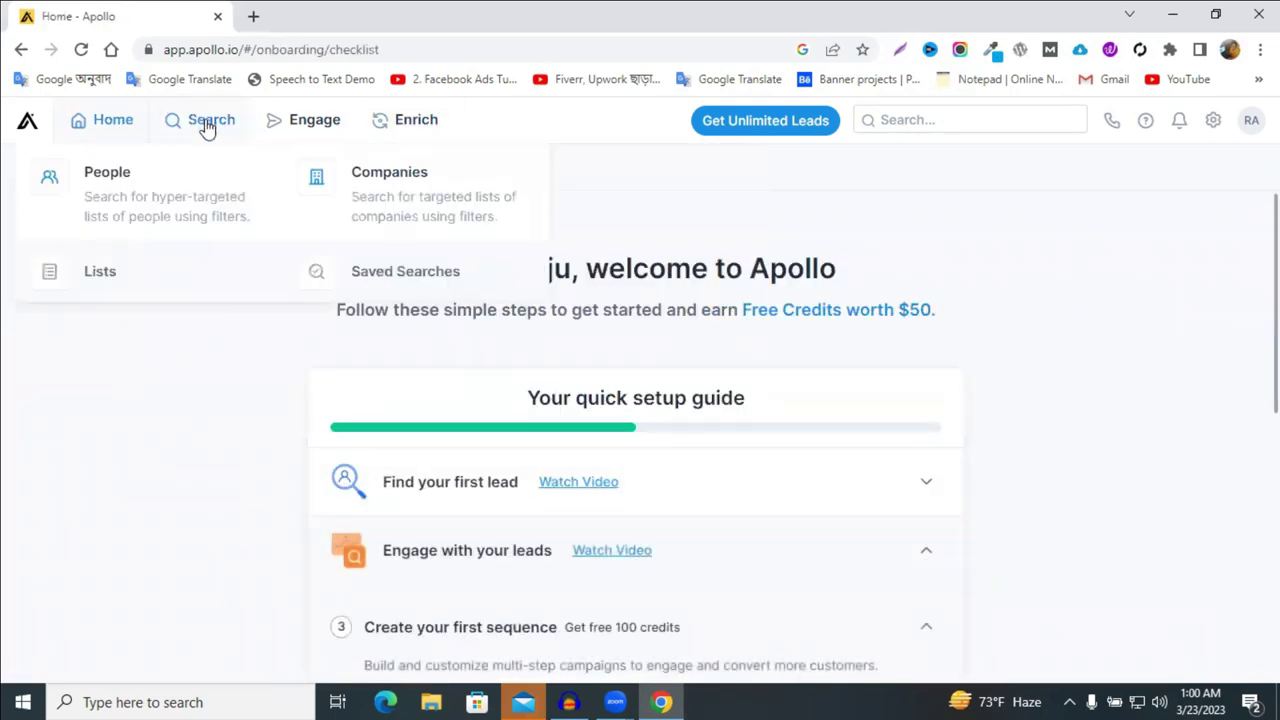
click(207, 124)
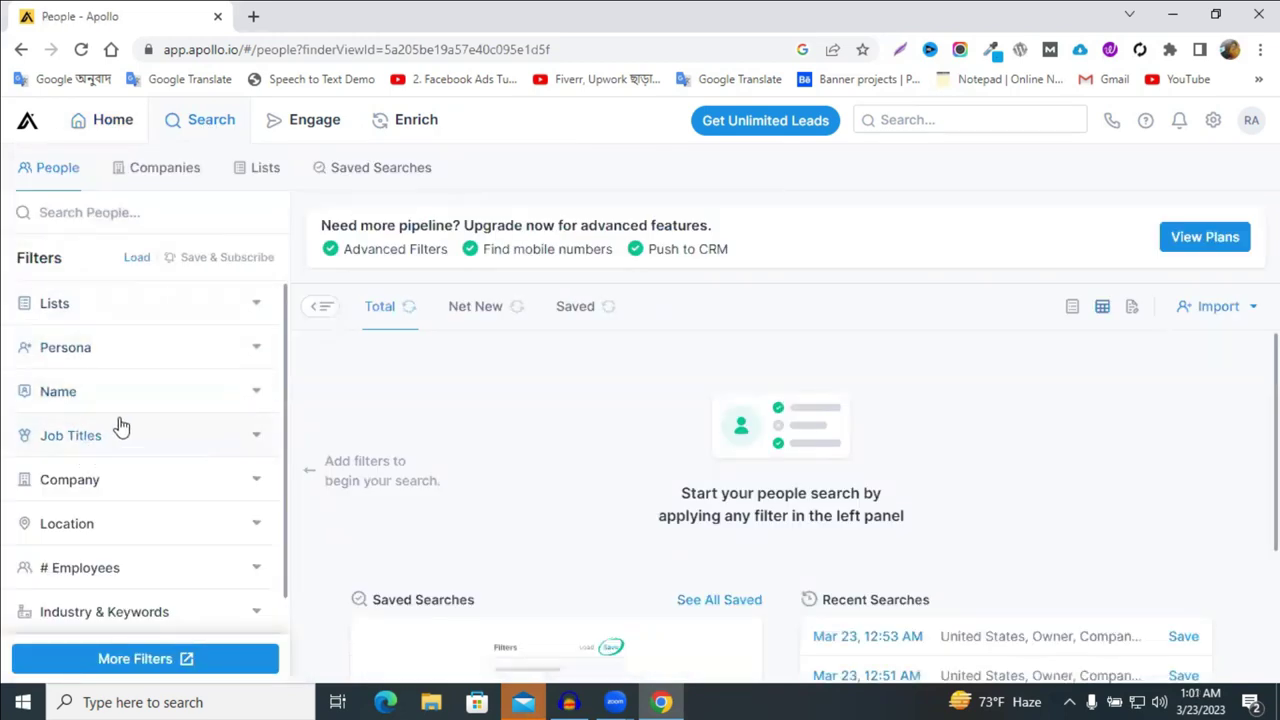
Step: Filter the people search by contact location, choosing United States as the region
scroll(145, 385, down, 2)
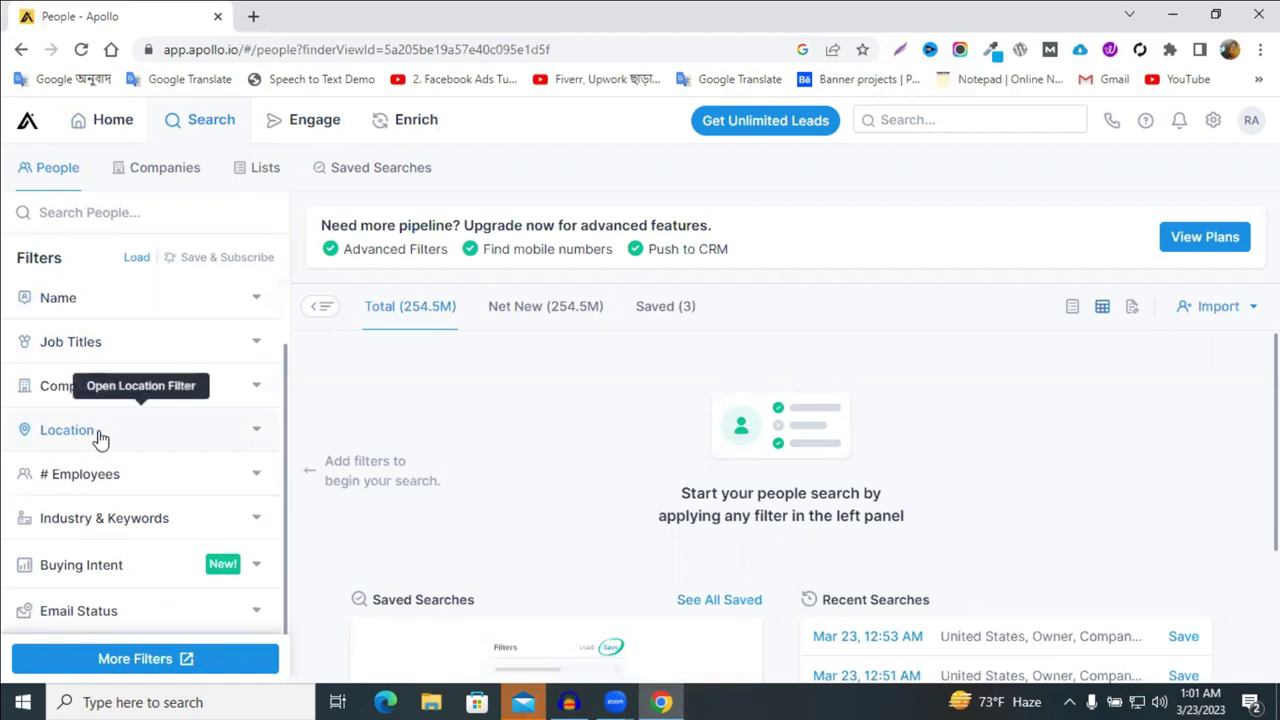
click(97, 435)
scroll(150, 460, down, 2)
click(118, 475)
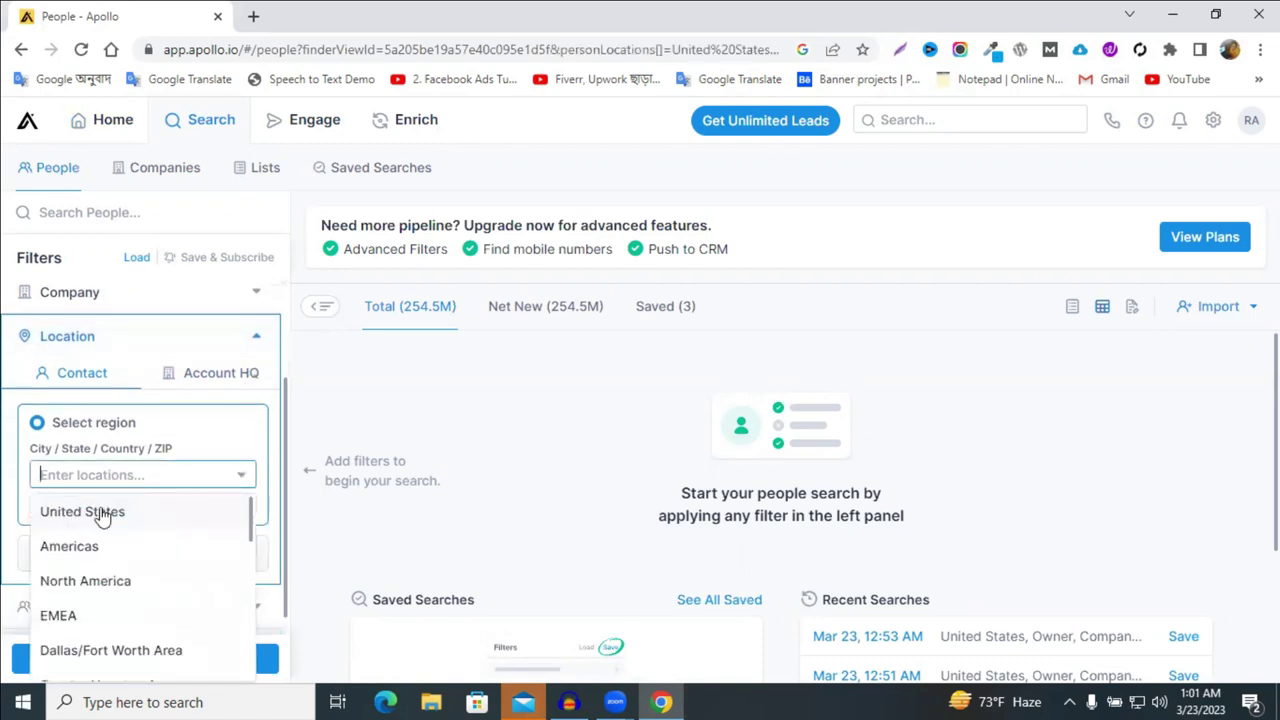
click(102, 512)
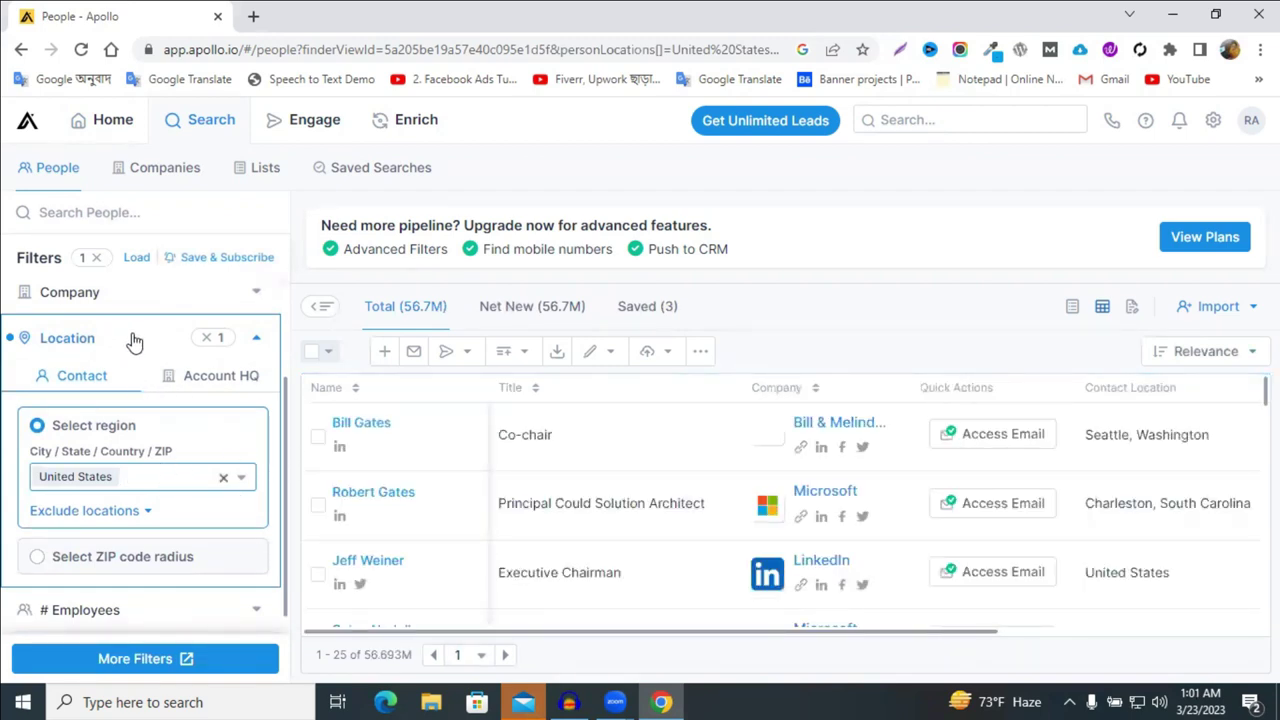
click(257, 297)
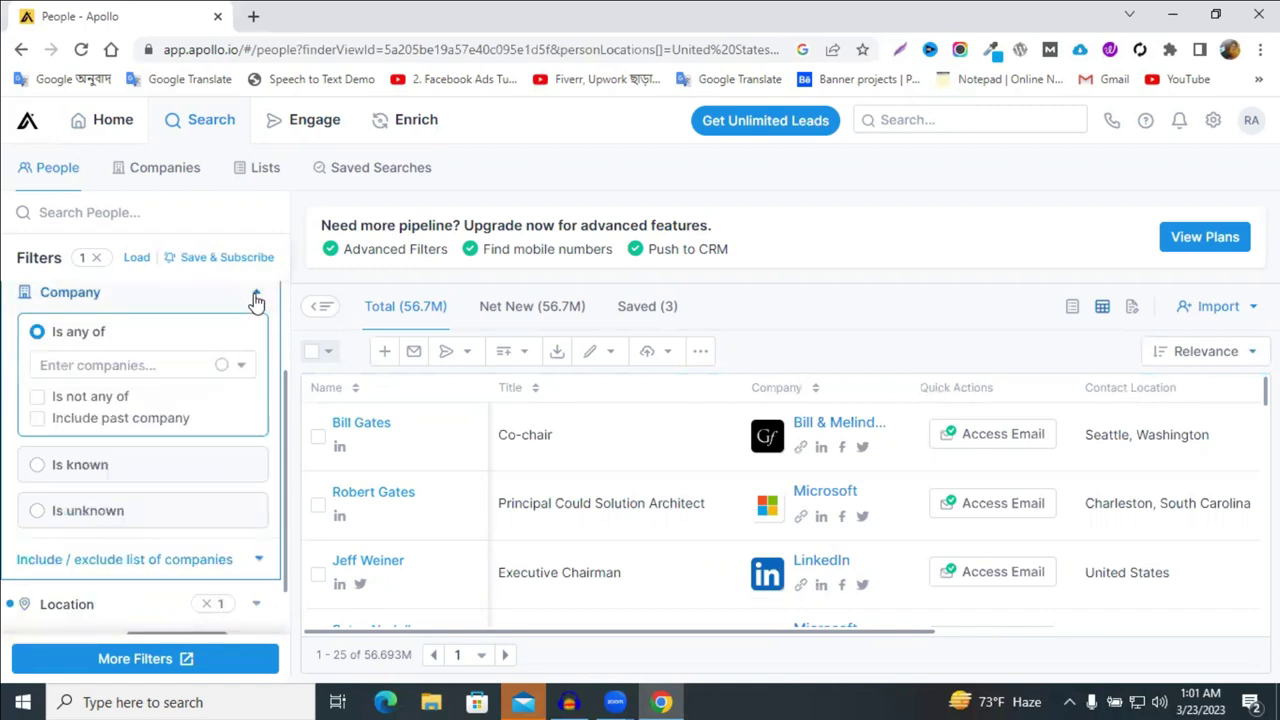
click(257, 297)
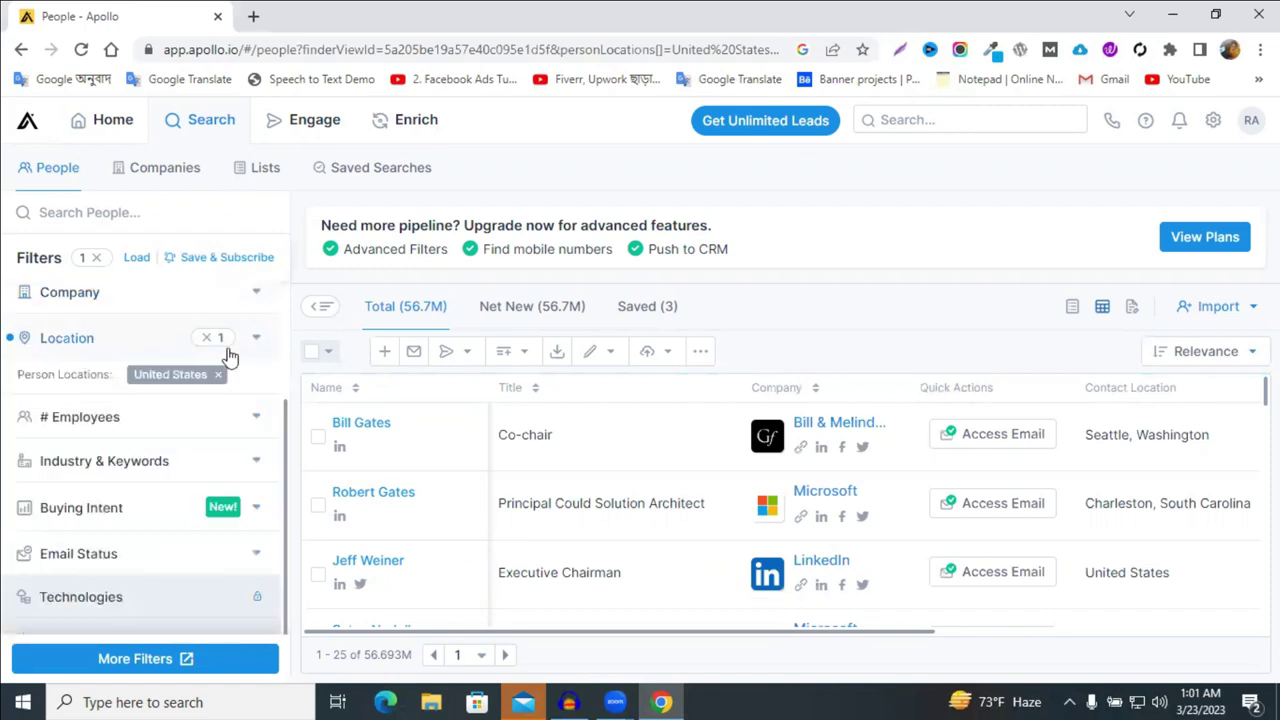
Step: Open the Industry & Keywords filter and look through the full list of selectable industries
click(70, 462)
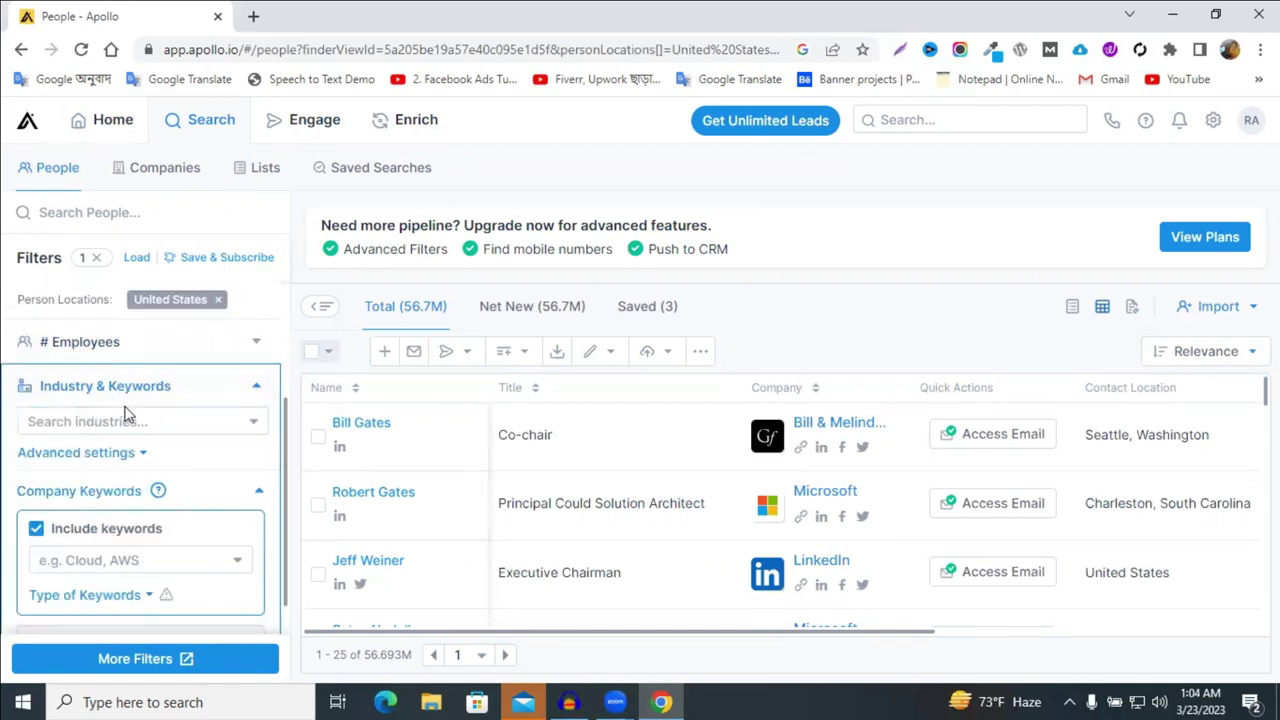
click(154, 420)
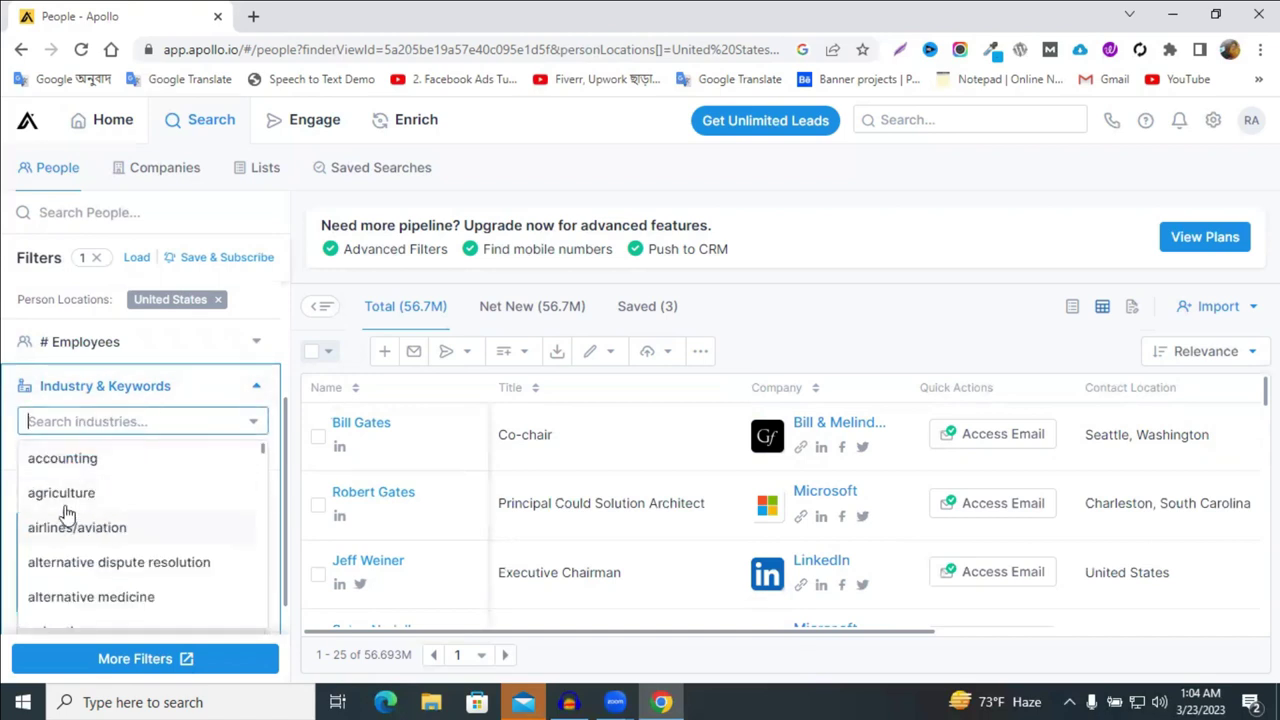
scroll(150, 540, down, 2)
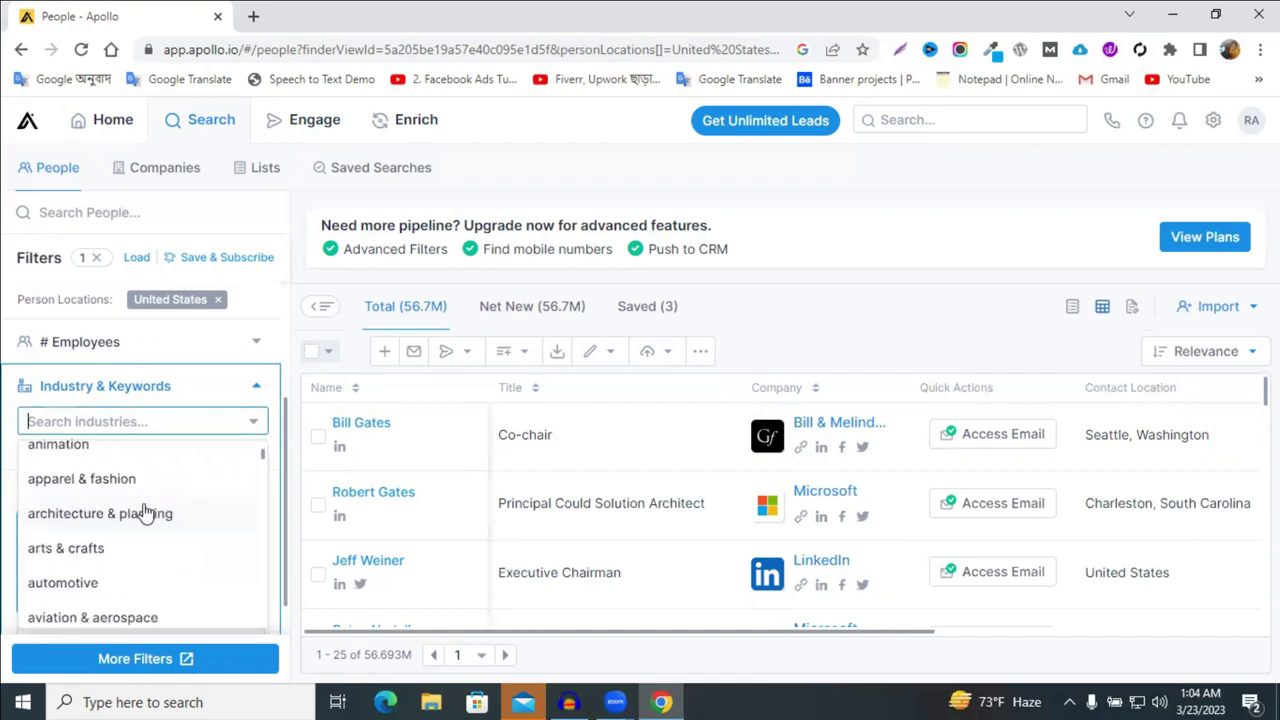
scroll(129, 580, down, 4)
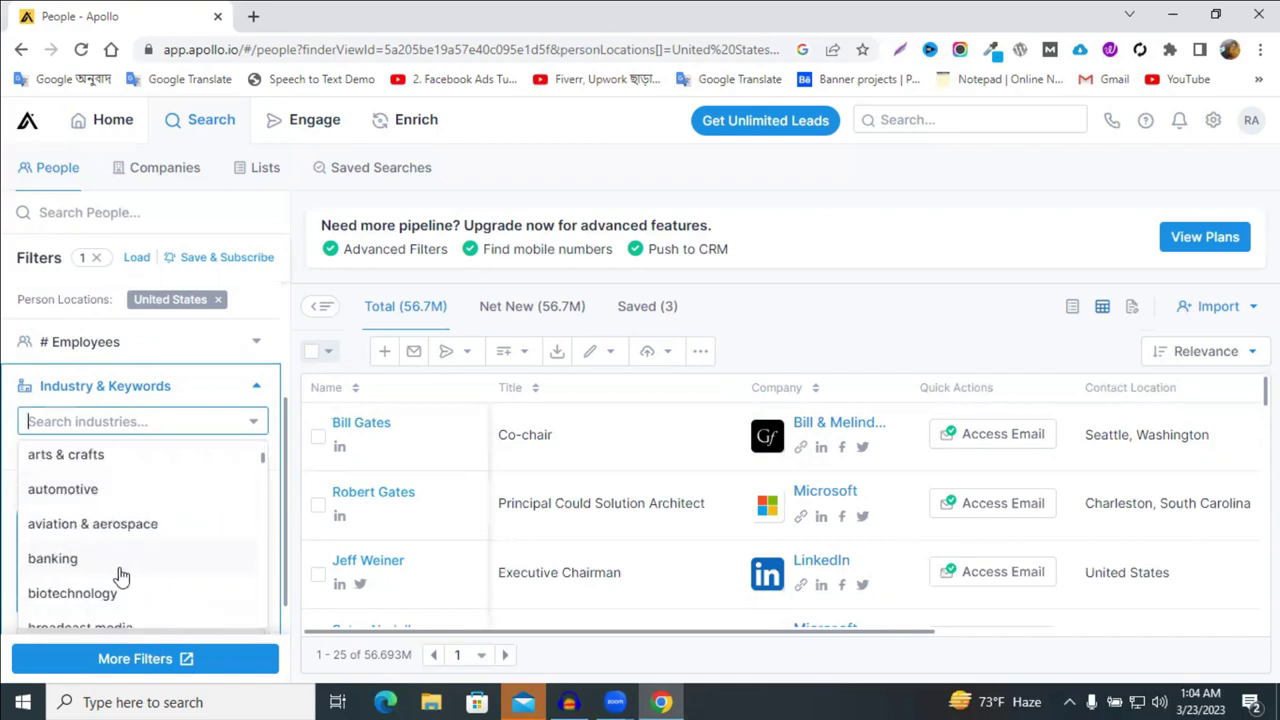
scroll(130, 570, down, 3)
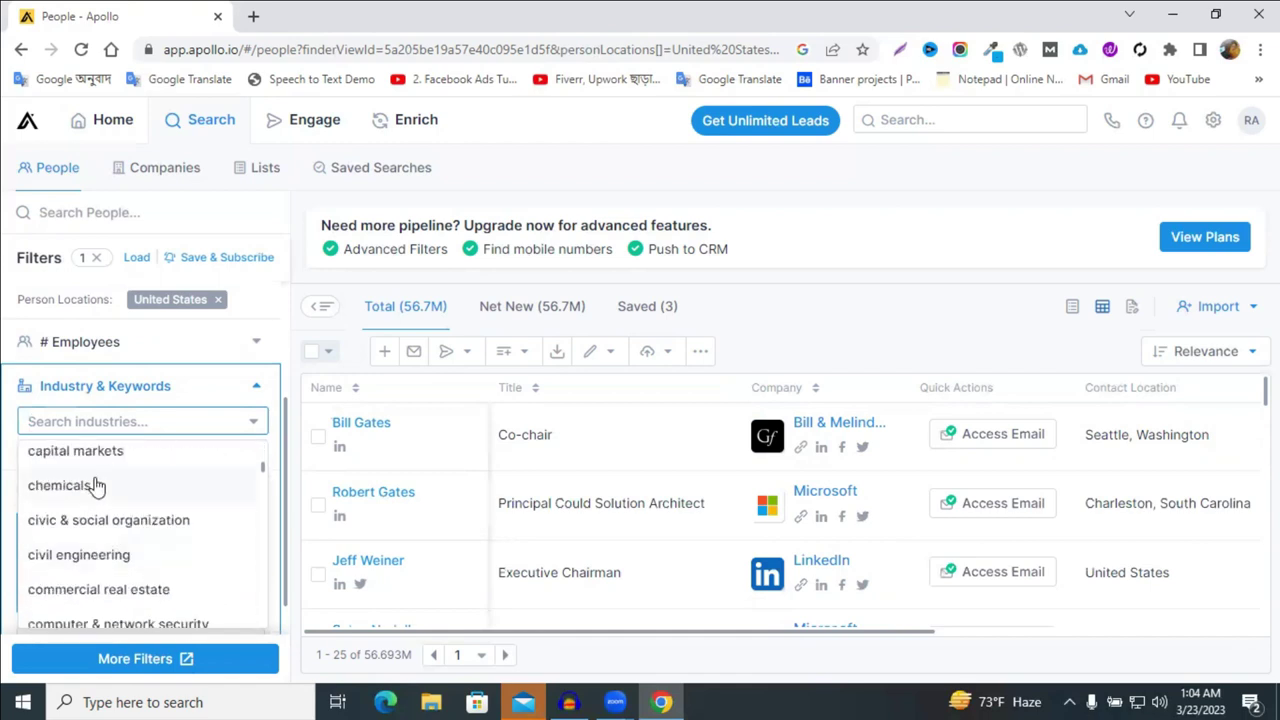
scroll(128, 555, down, 2)
scroll(135, 543, down, 8)
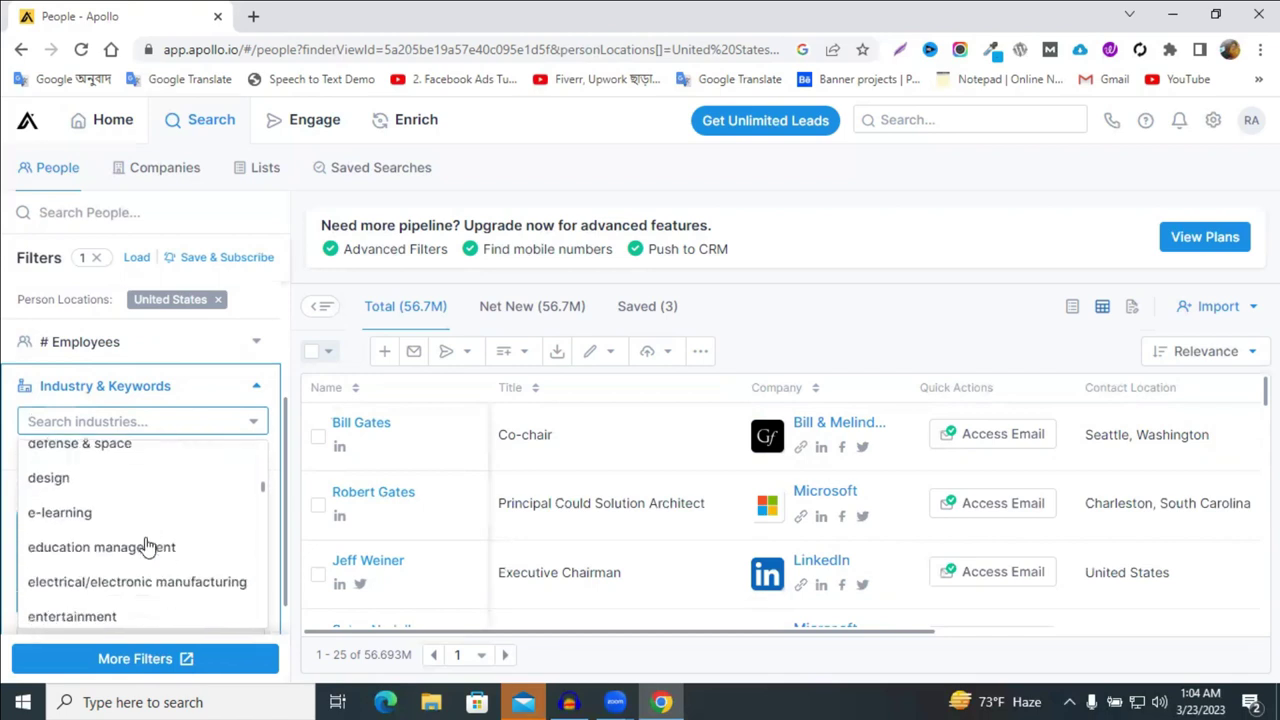
scroll(150, 540, up, 1)
scroll(180, 540, down, 2)
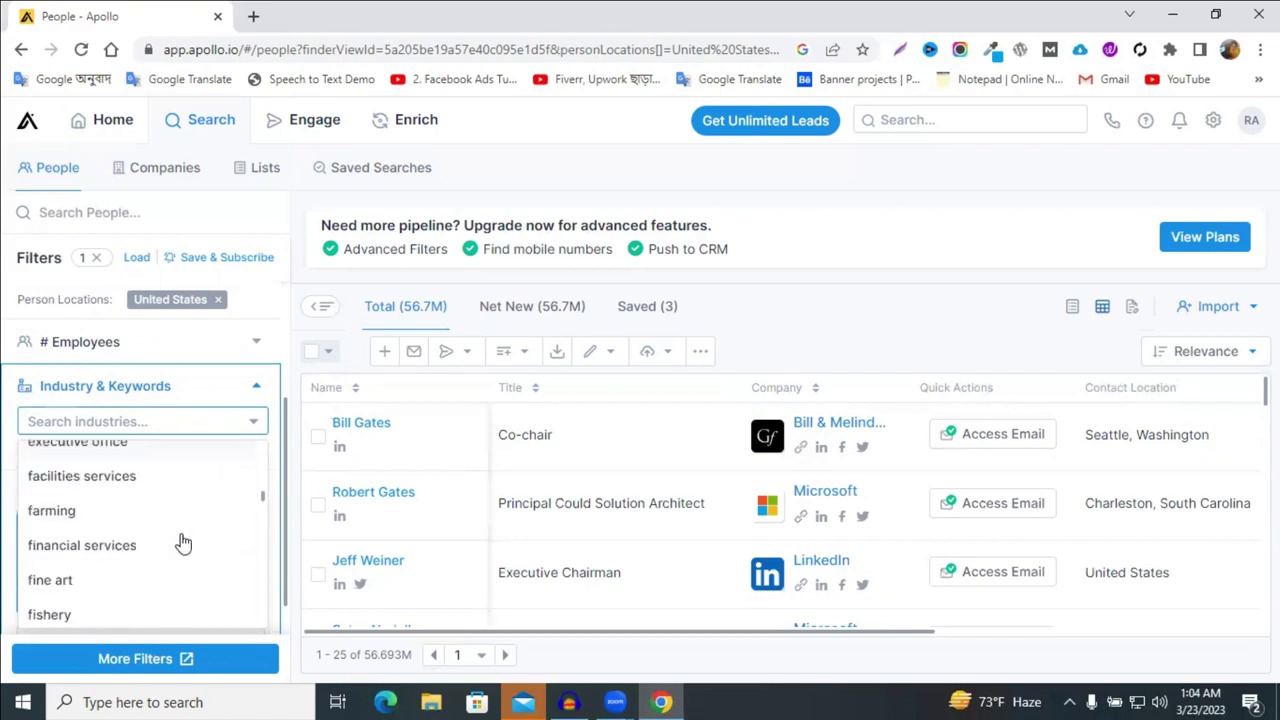
scroll(158, 553, down, 8)
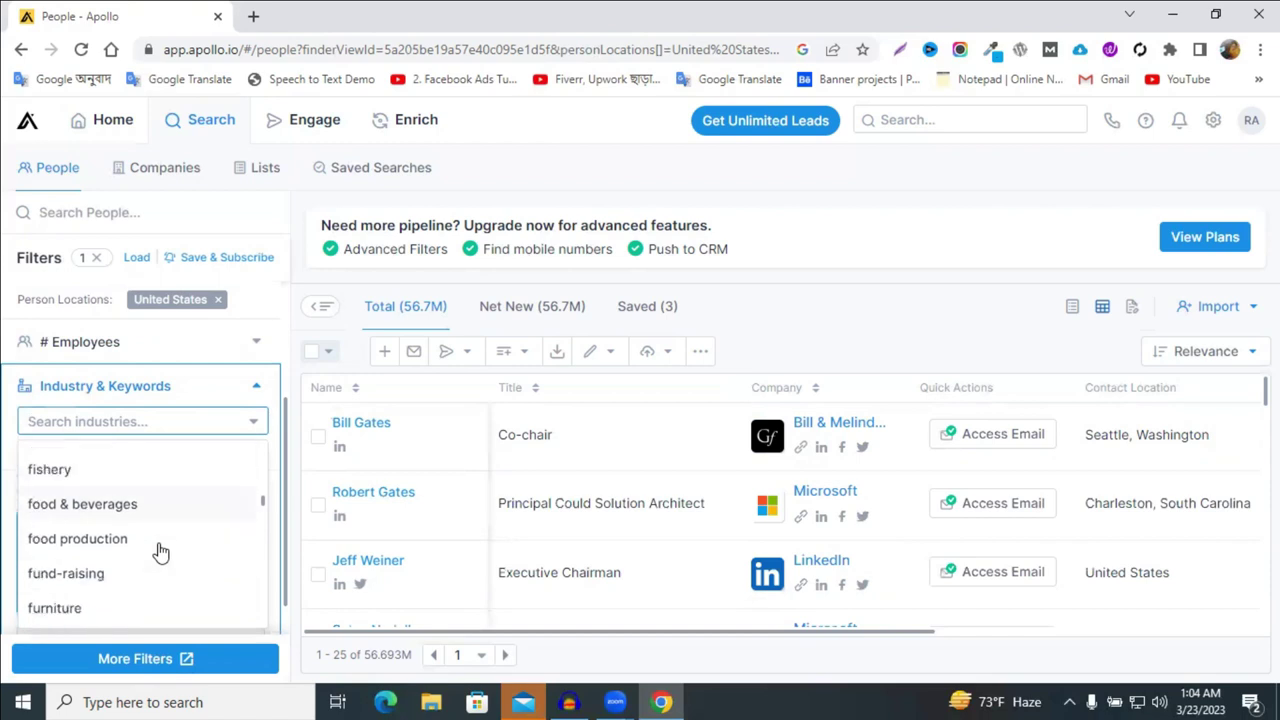
scroll(165, 547, down, 7)
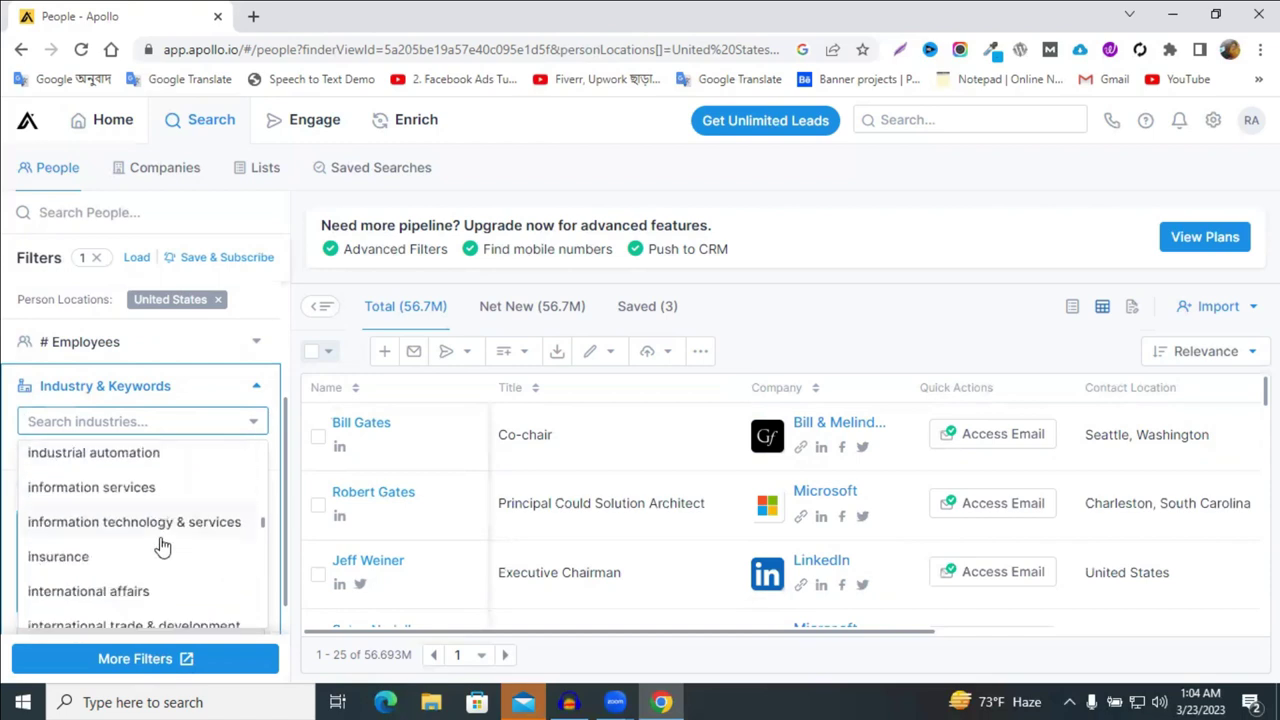
scroll(177, 545, down, 10)
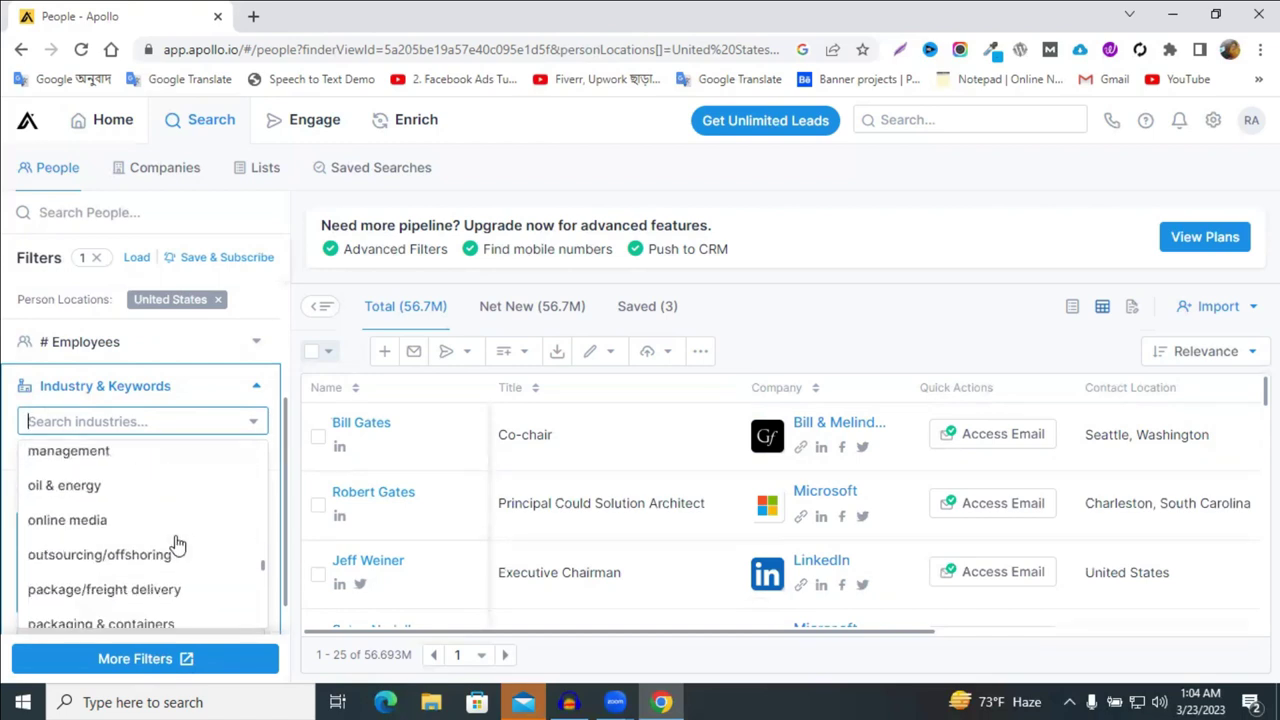
scroll(177, 545, down, 12)
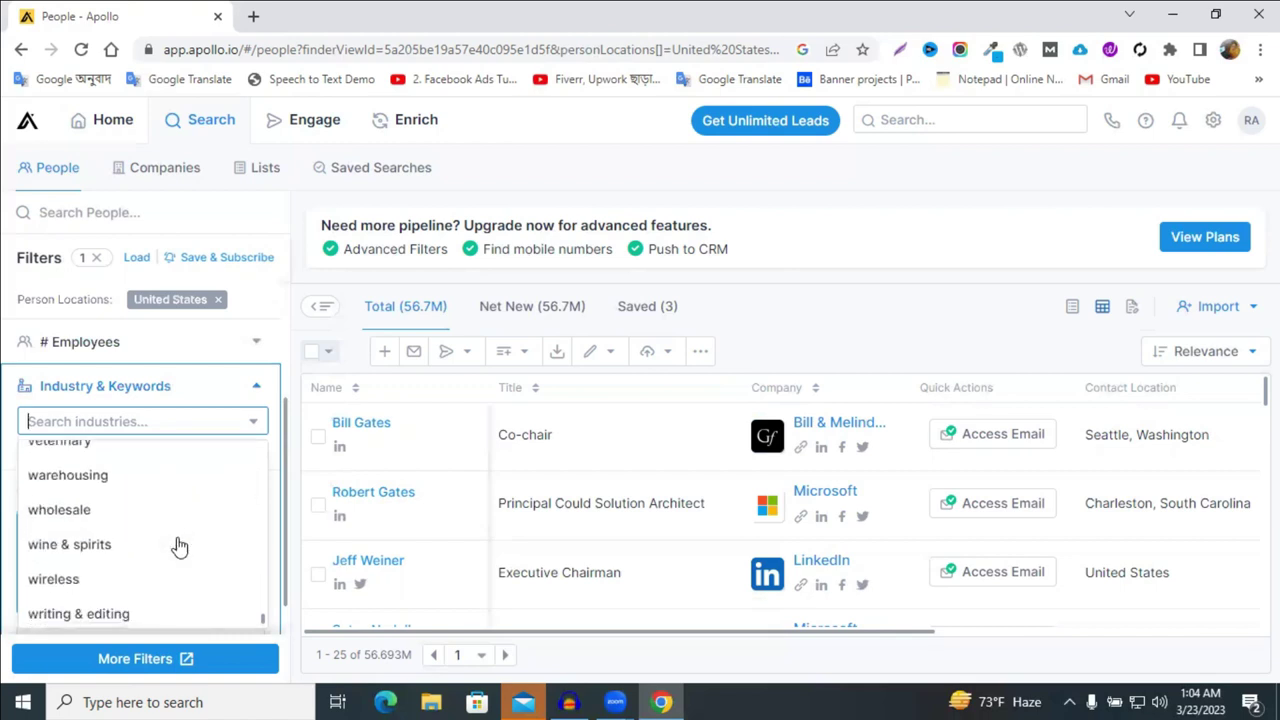
click(286, 315)
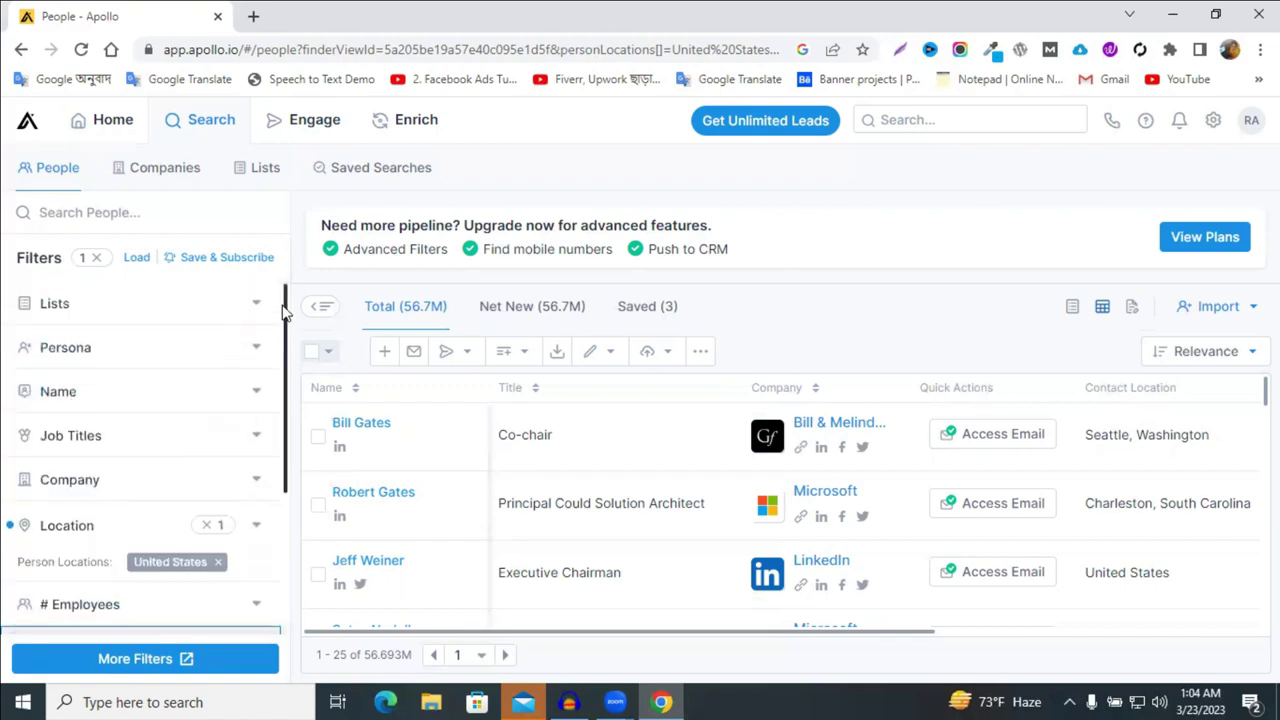
Step: Leave the industry unset and add "ecommerce" as an included company keyword
scroll(103, 503, down, 5)
click(130, 496)
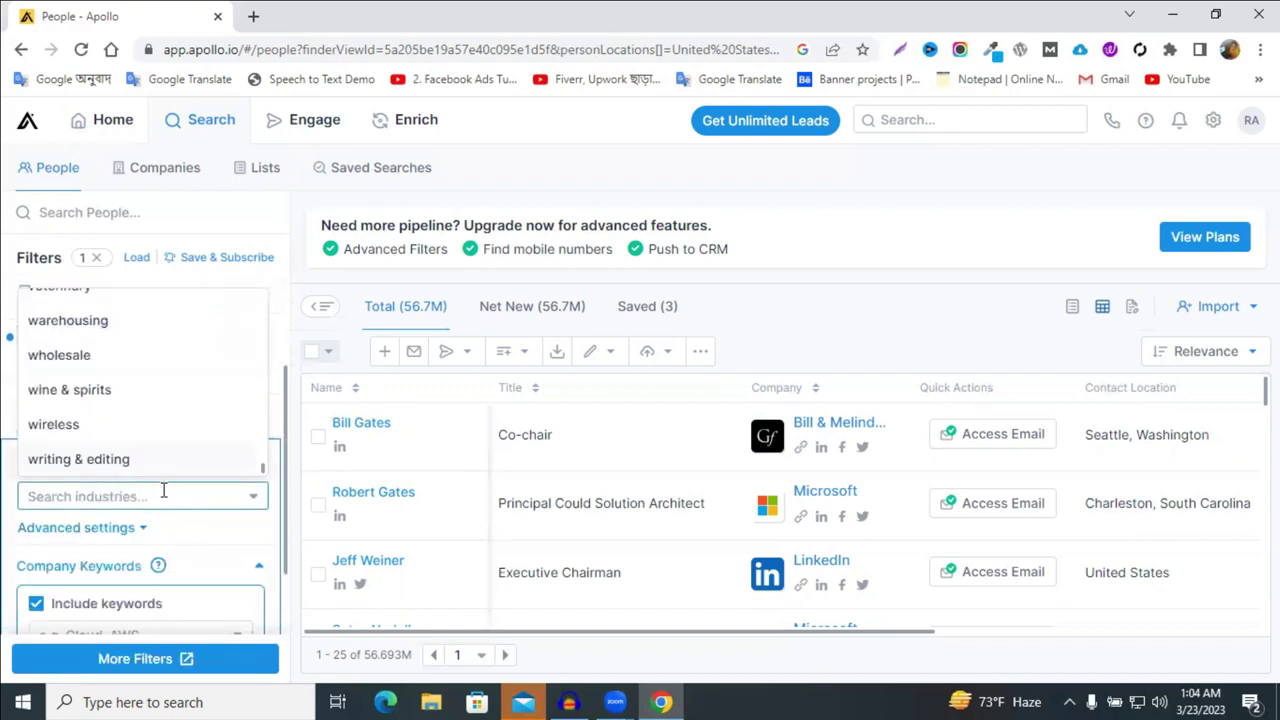
click(175, 521)
click(103, 541)
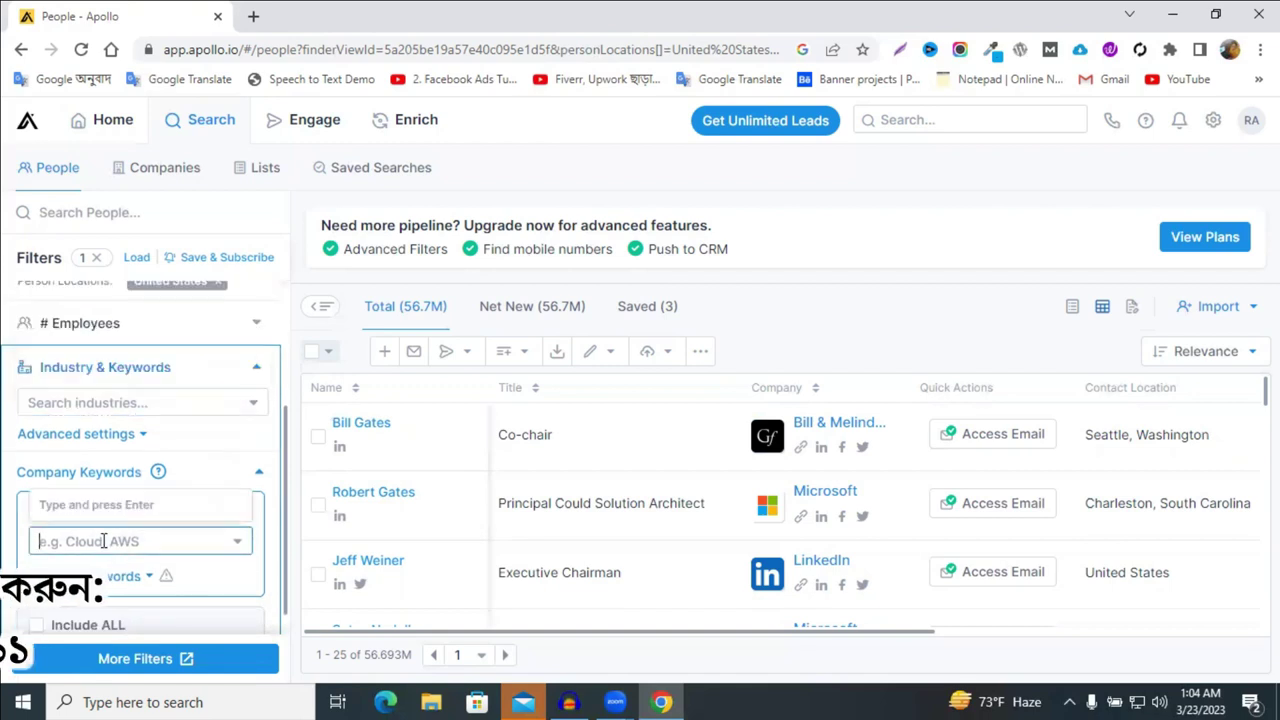
text(ecommerce)
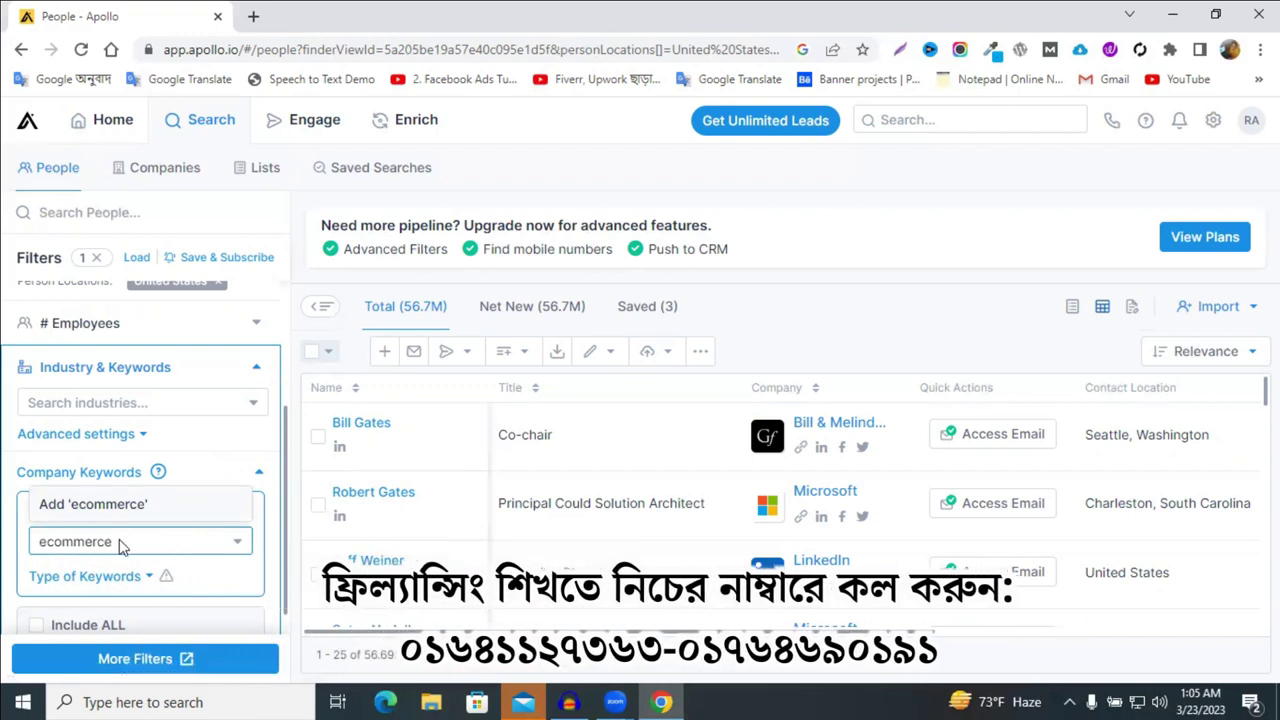
key(Return)
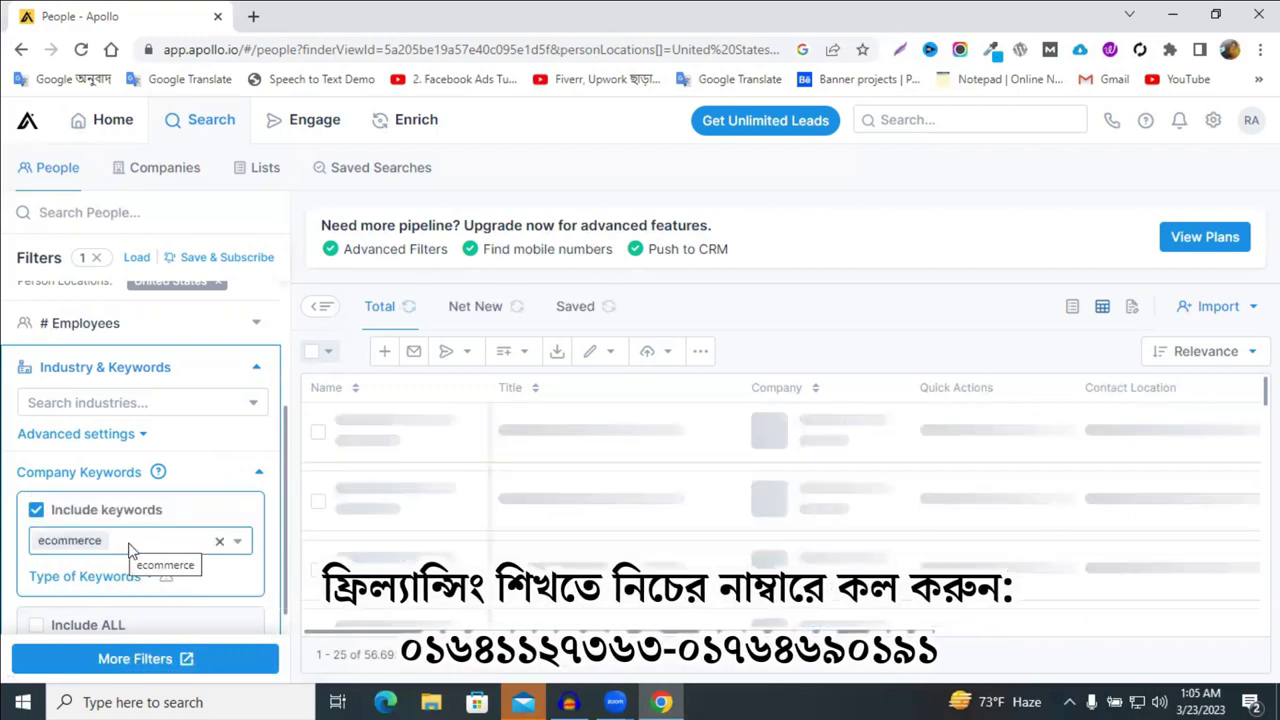
Step: Look through the filtered people and add "amazon" as a second included company keyword
click(130, 543)
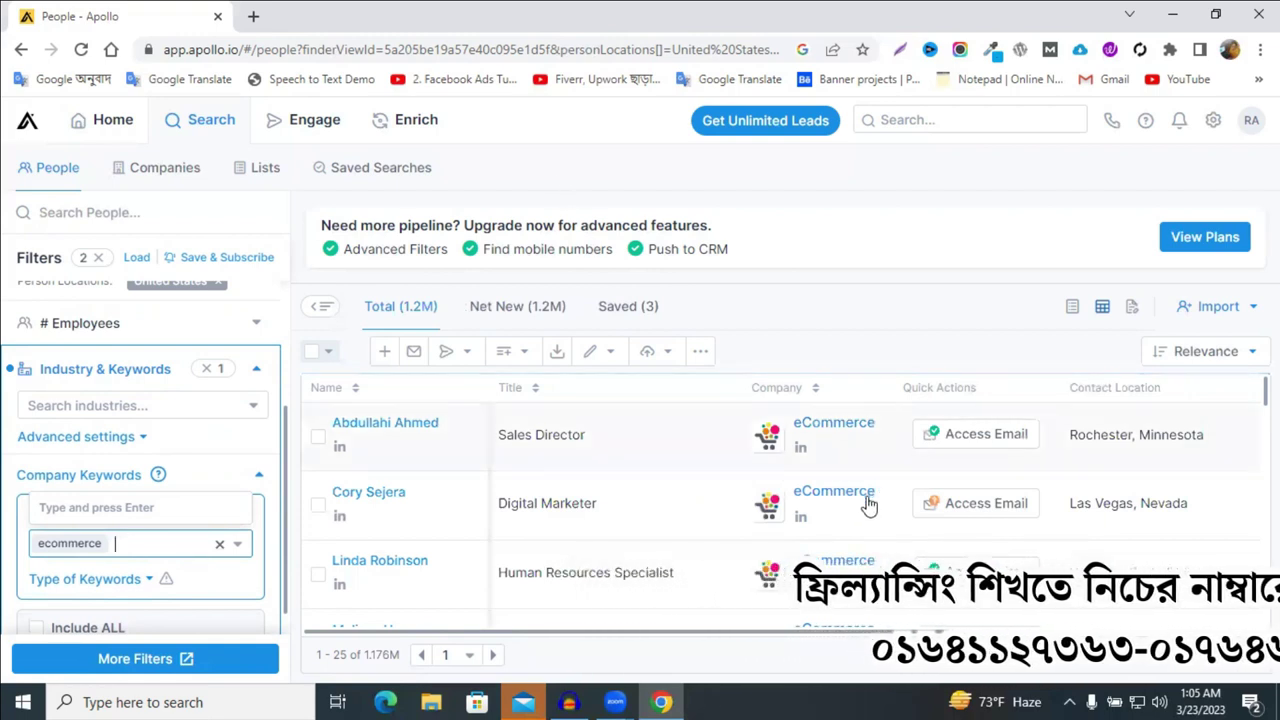
scroll(868, 505, down, 8)
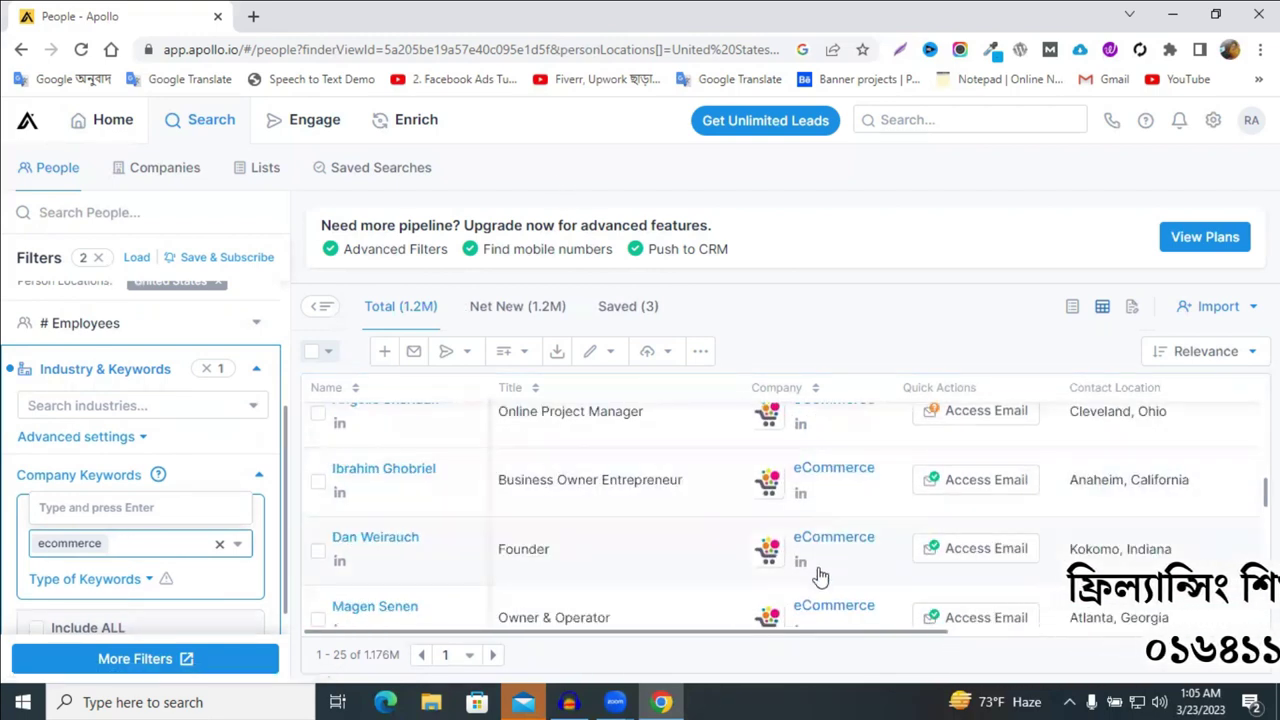
scroll(820, 577, down, 3)
text(amazon)
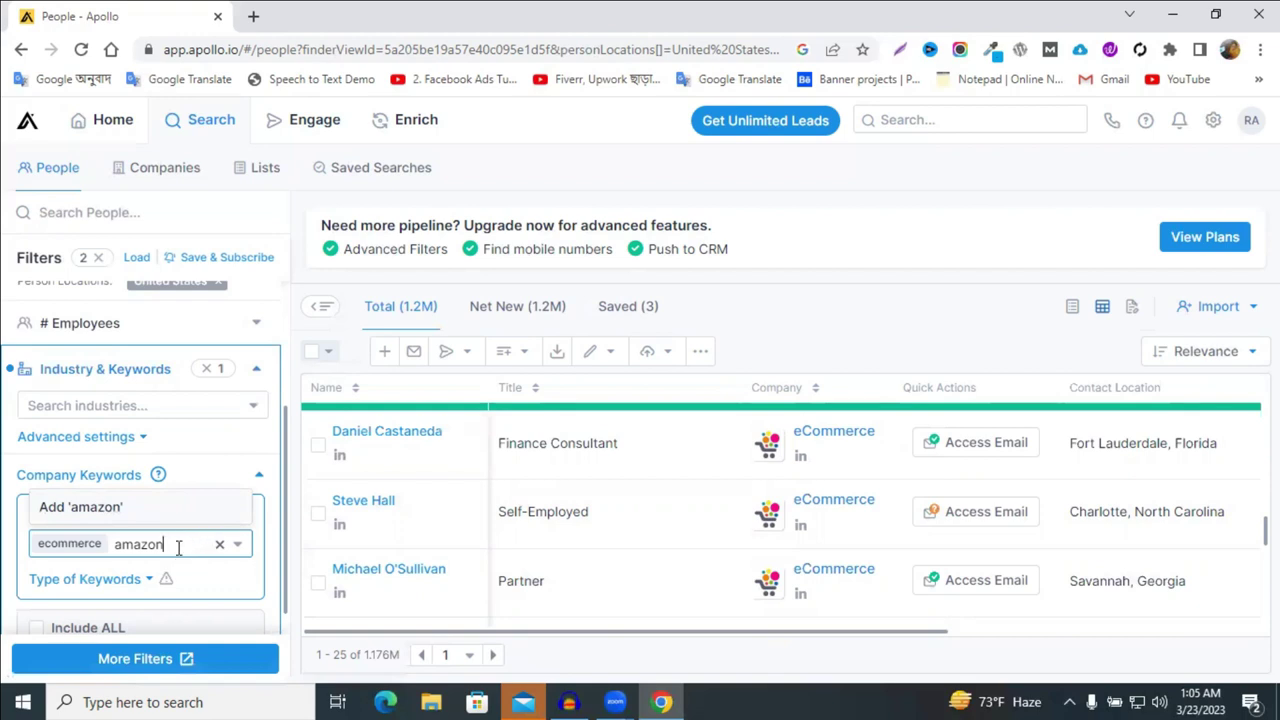
key(Return)
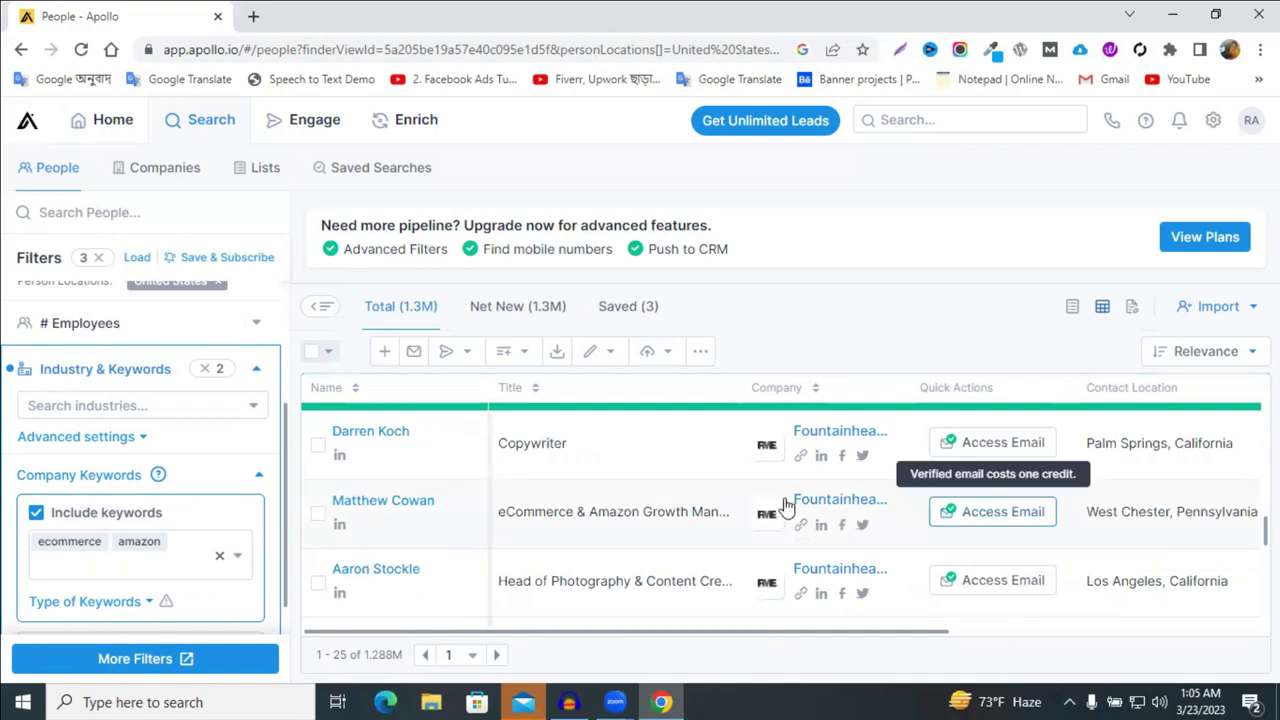
Step: Remove "amazon" from the included company keywords, leaving only "ecommerce", and collapse the Industry & Keywords filter
scroll(800, 500, up, 6)
scroll(843, 505, up, 5)
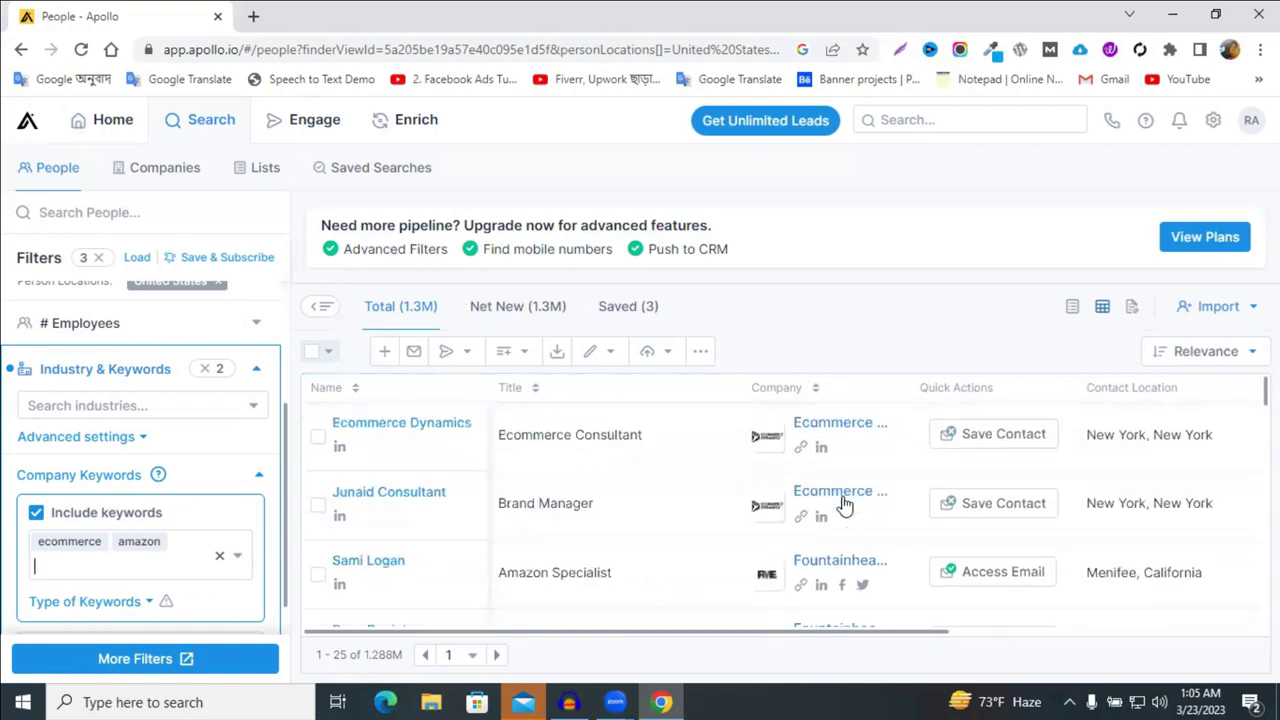
click(119, 572)
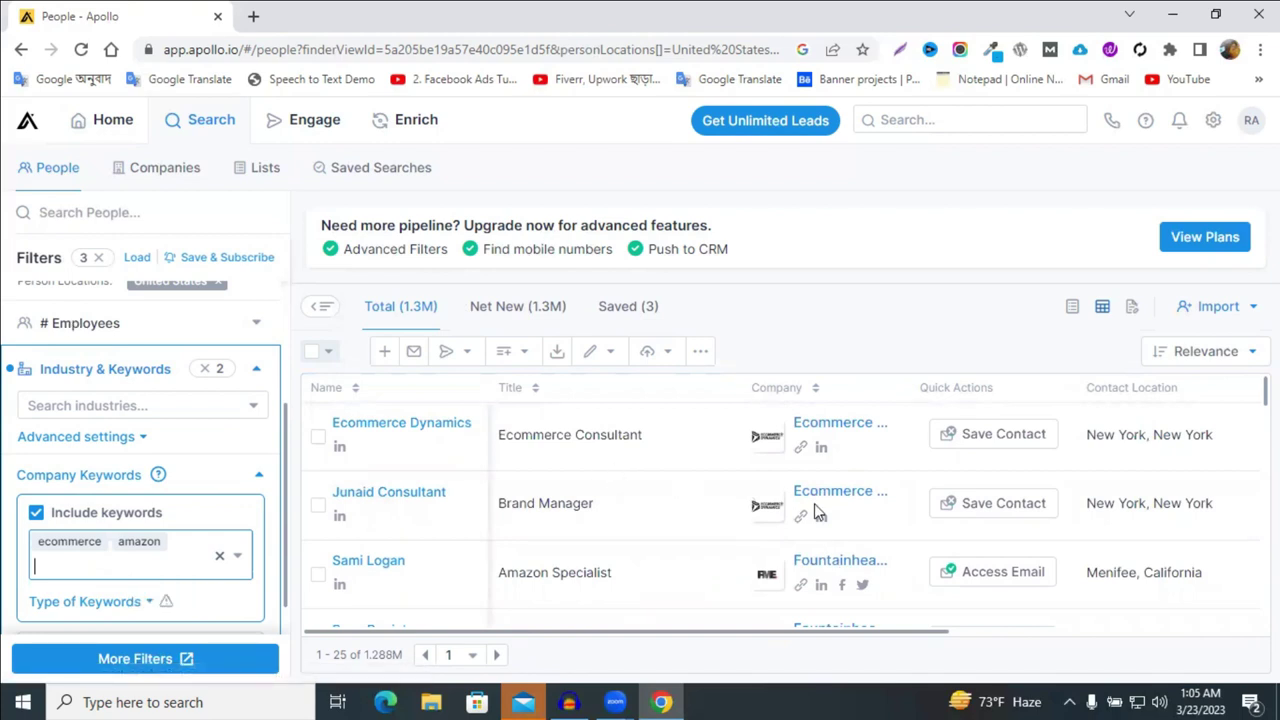
key(BackSpace)
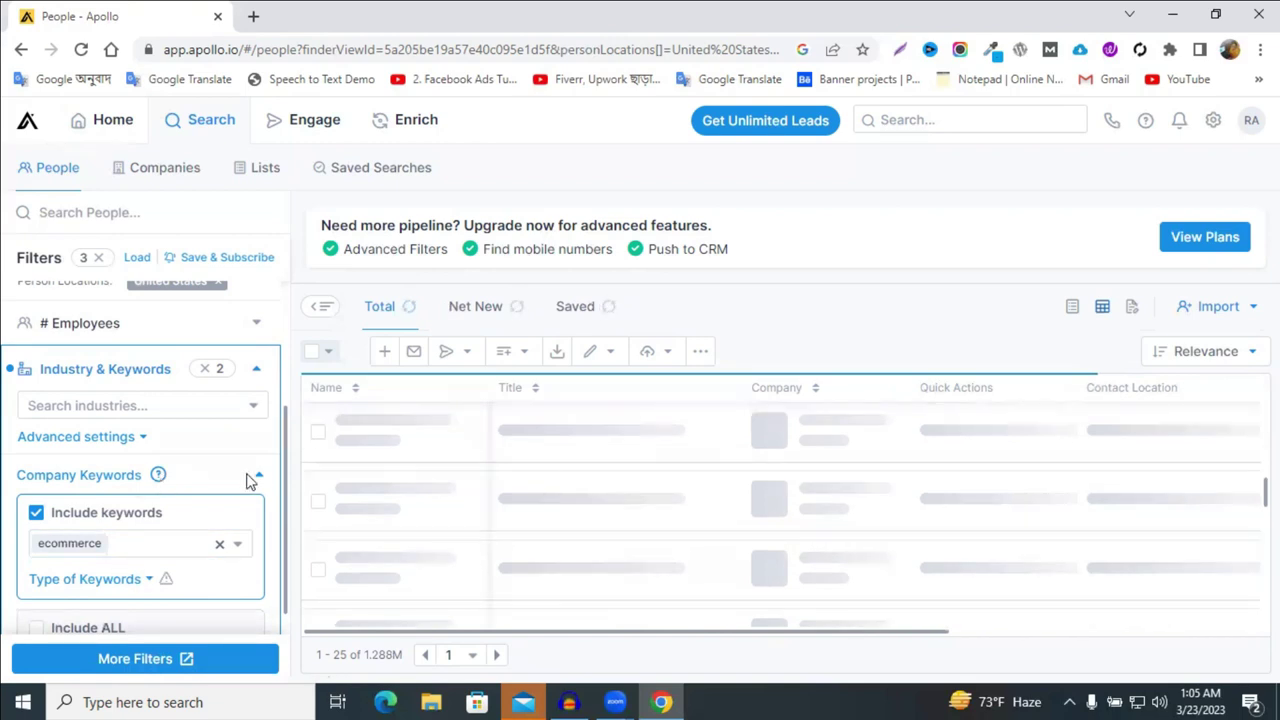
click(259, 371)
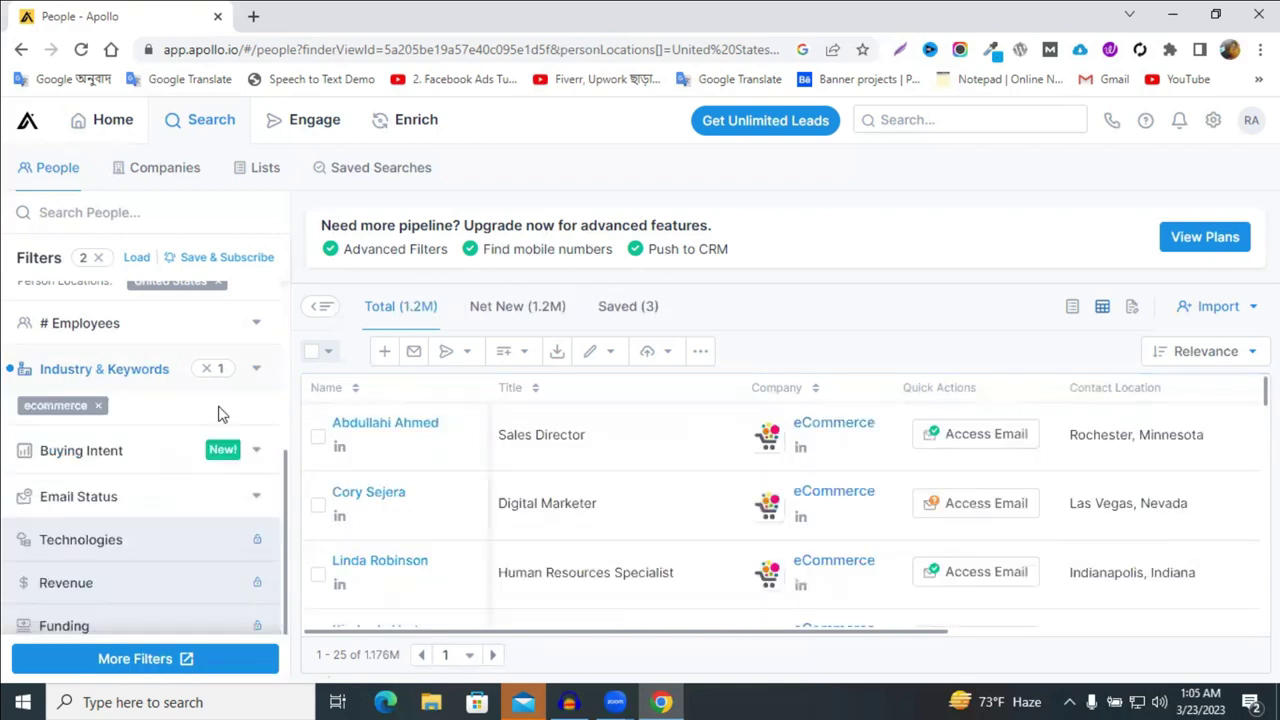
Step: Filter the people search by job title, choosing owner from the suggested titles
scroll(217, 414, up, 2)
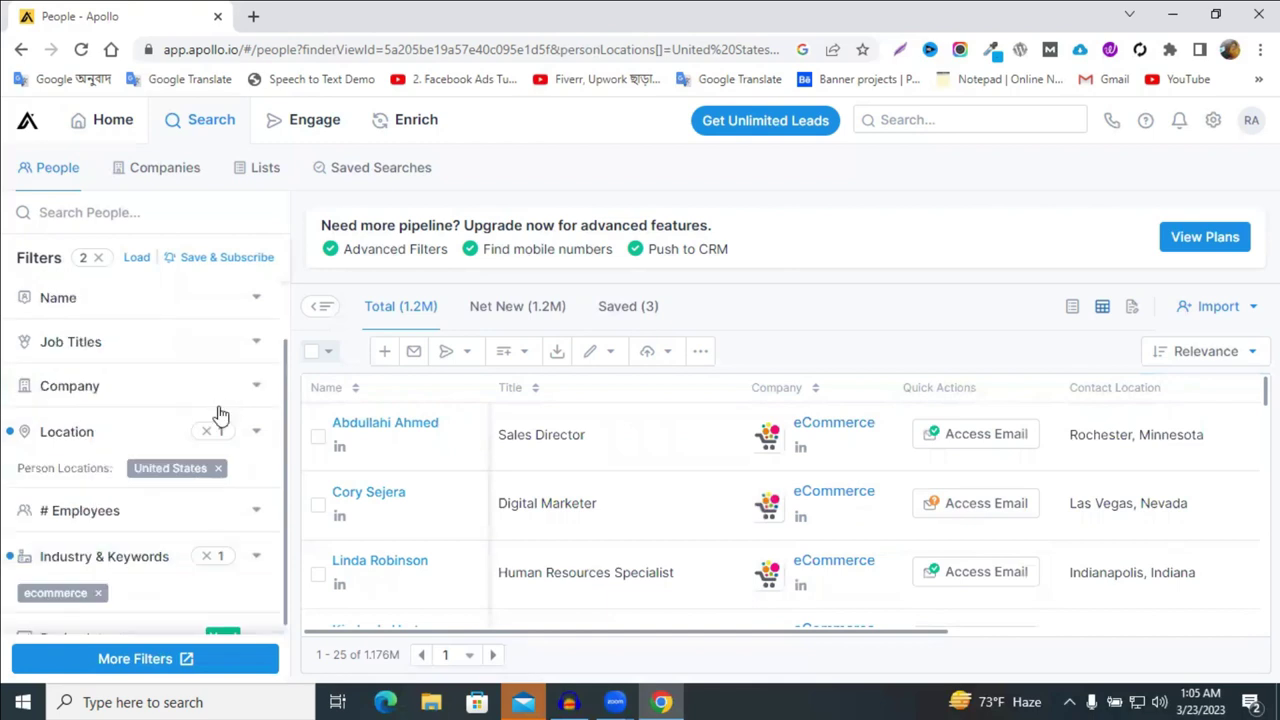
click(144, 342)
click(108, 384)
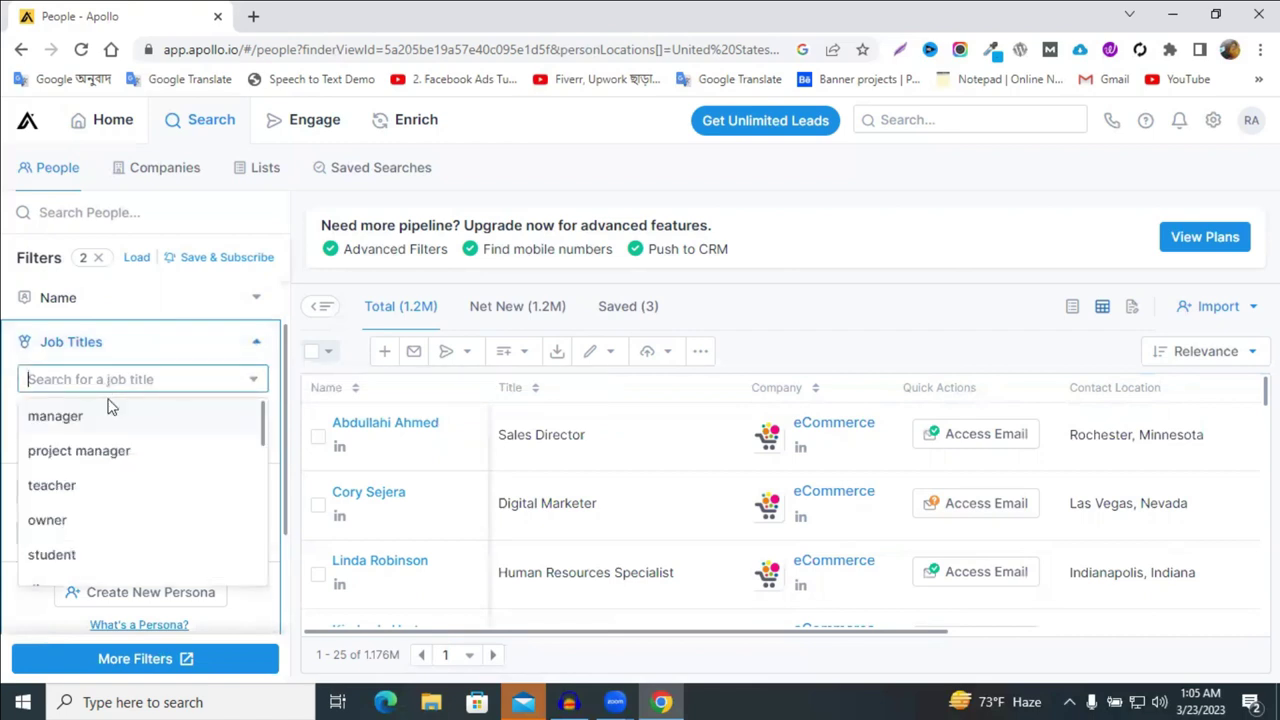
click(50, 526)
click(50, 530)
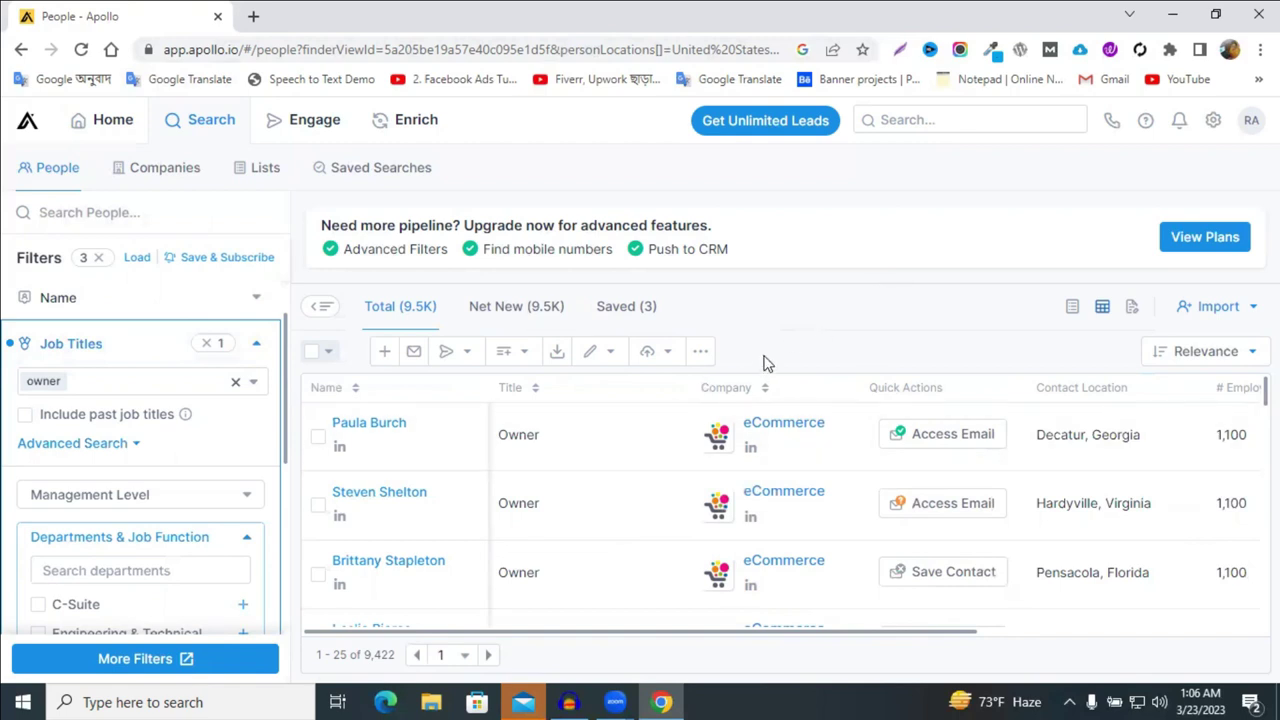
Step: Open the first listed owner's profile in a new browser tab and access that contact's email from the results table
right_click(352, 425)
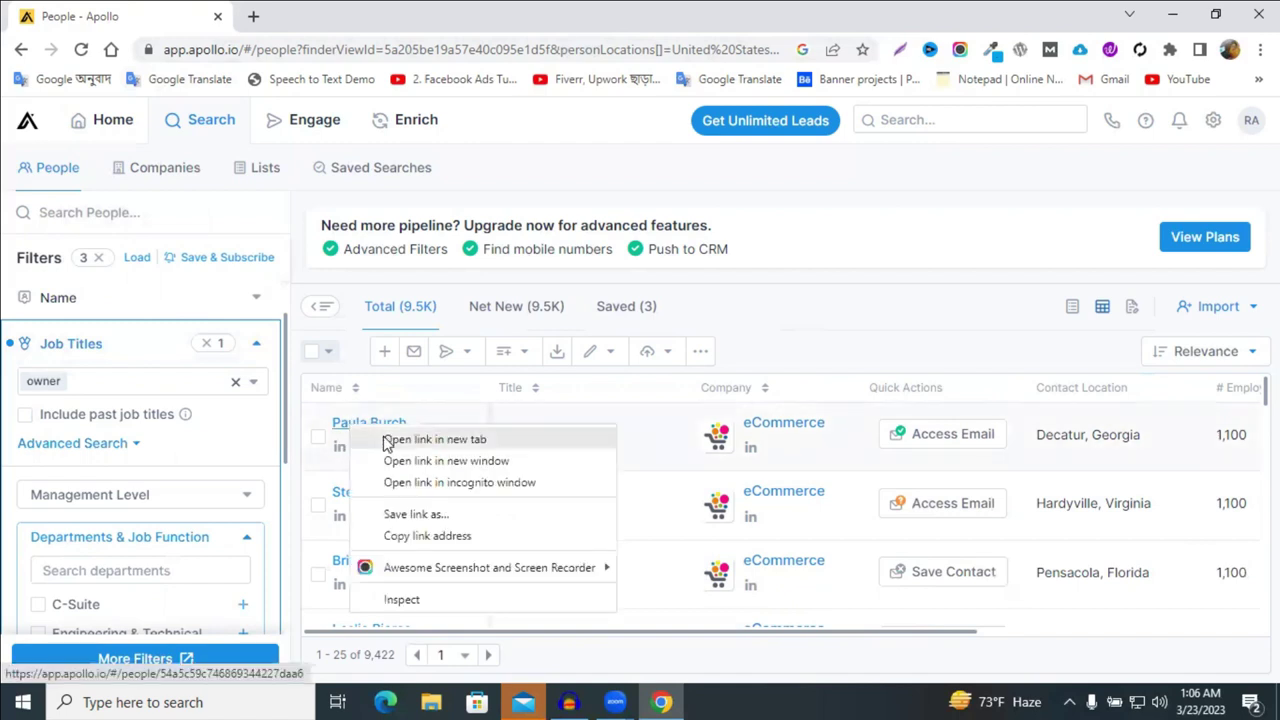
click(388, 441)
drag(548, 641, 793, 572)
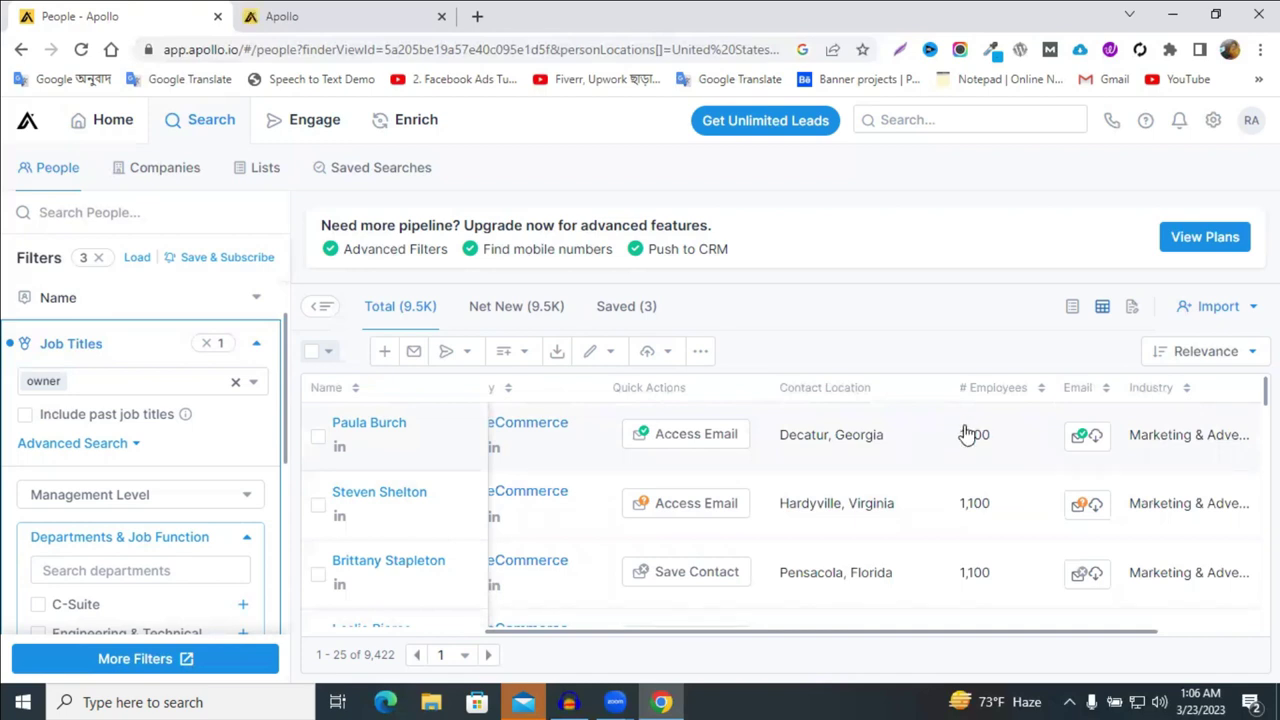
click(690, 440)
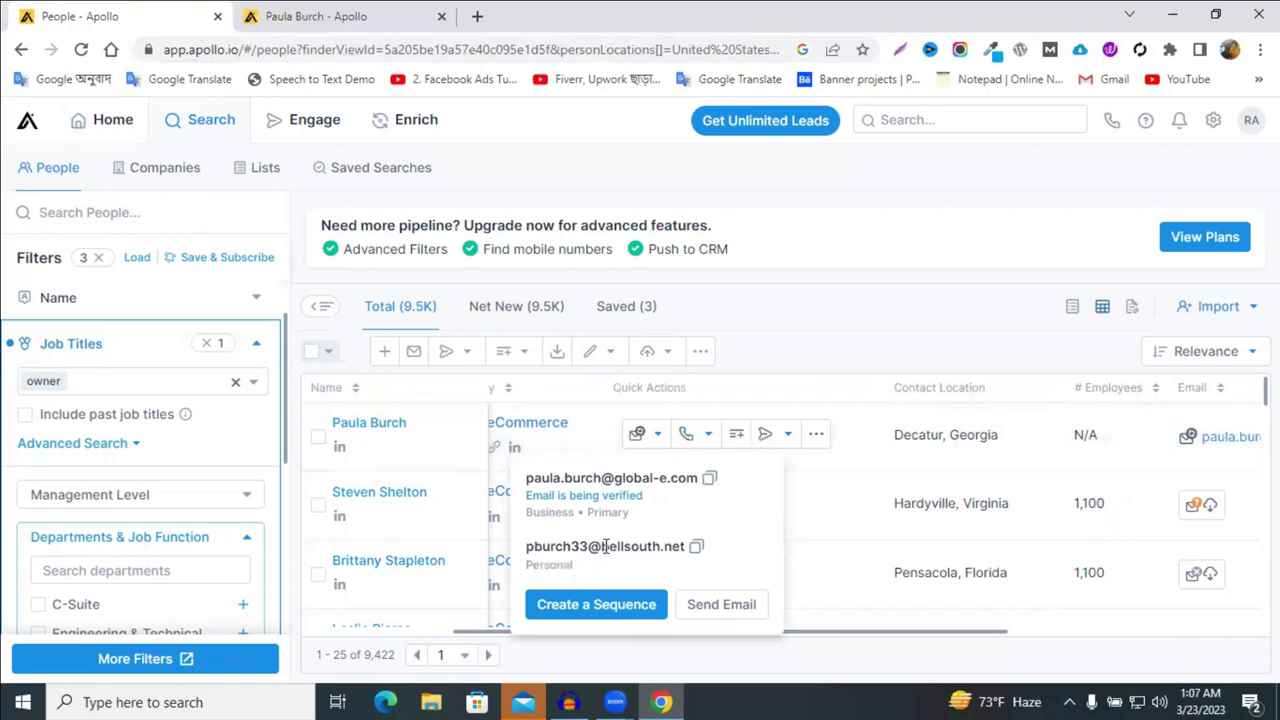
Step: Request the direct dial for the first listed owner and display the contact's phone details
click(690, 440)
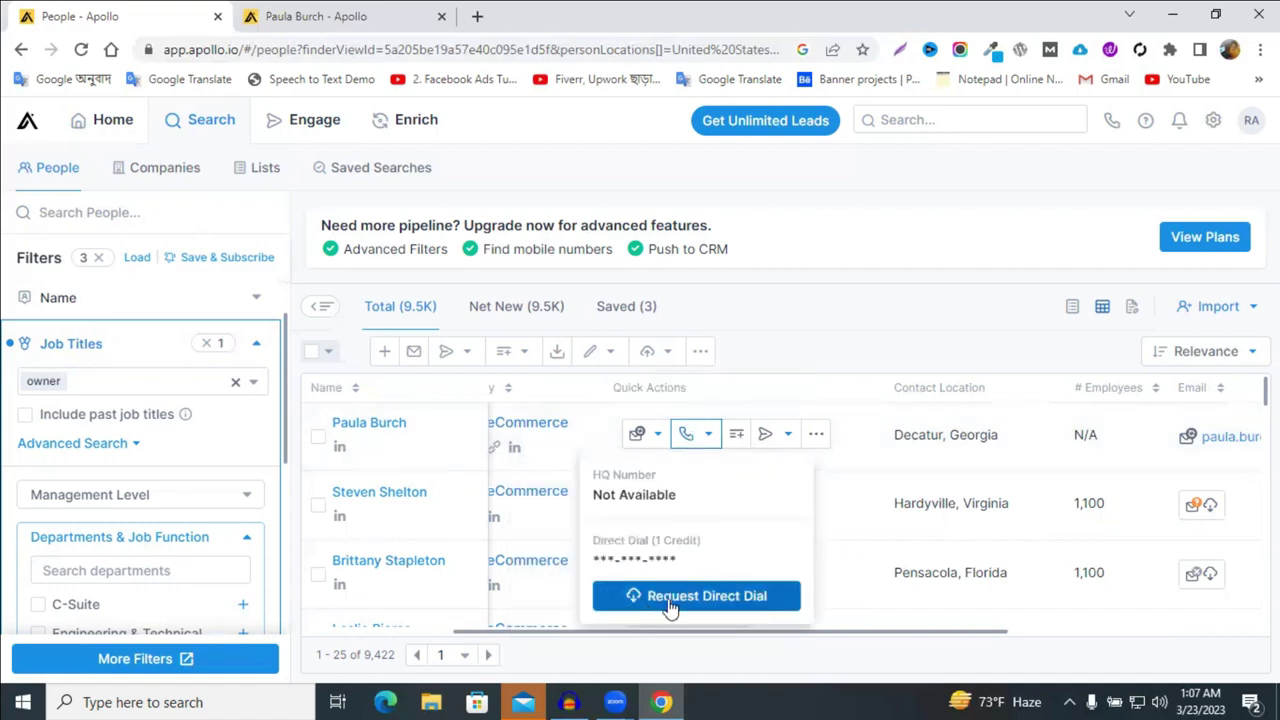
click(670, 605)
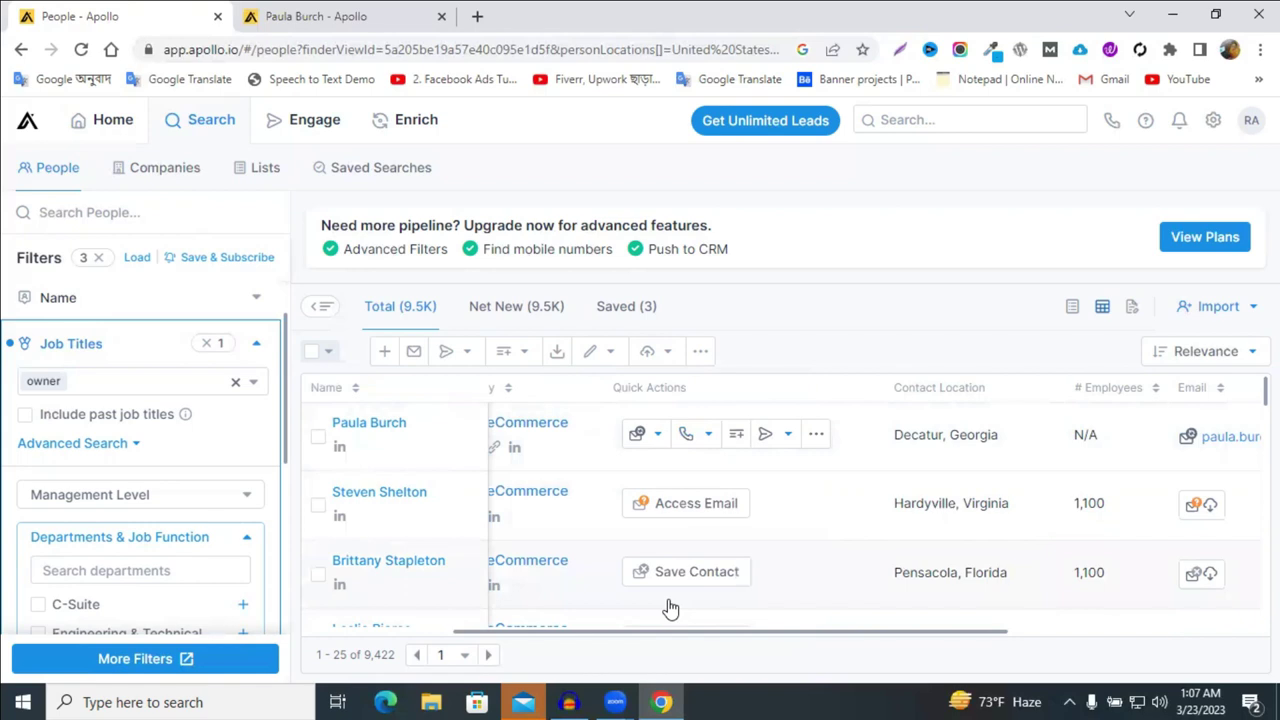
click(690, 440)
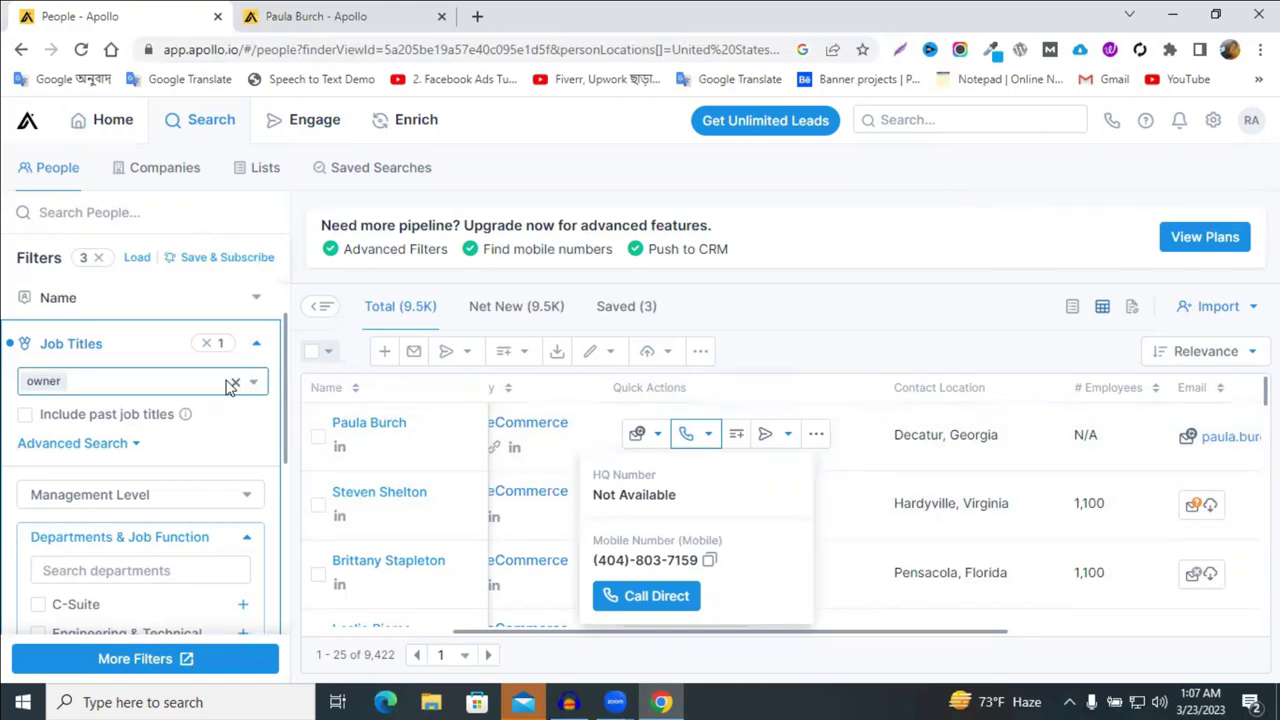
Step: Look through the Departments & Job Function options and expand Marketing to show its job functions
scroll(205, 530, down, 3)
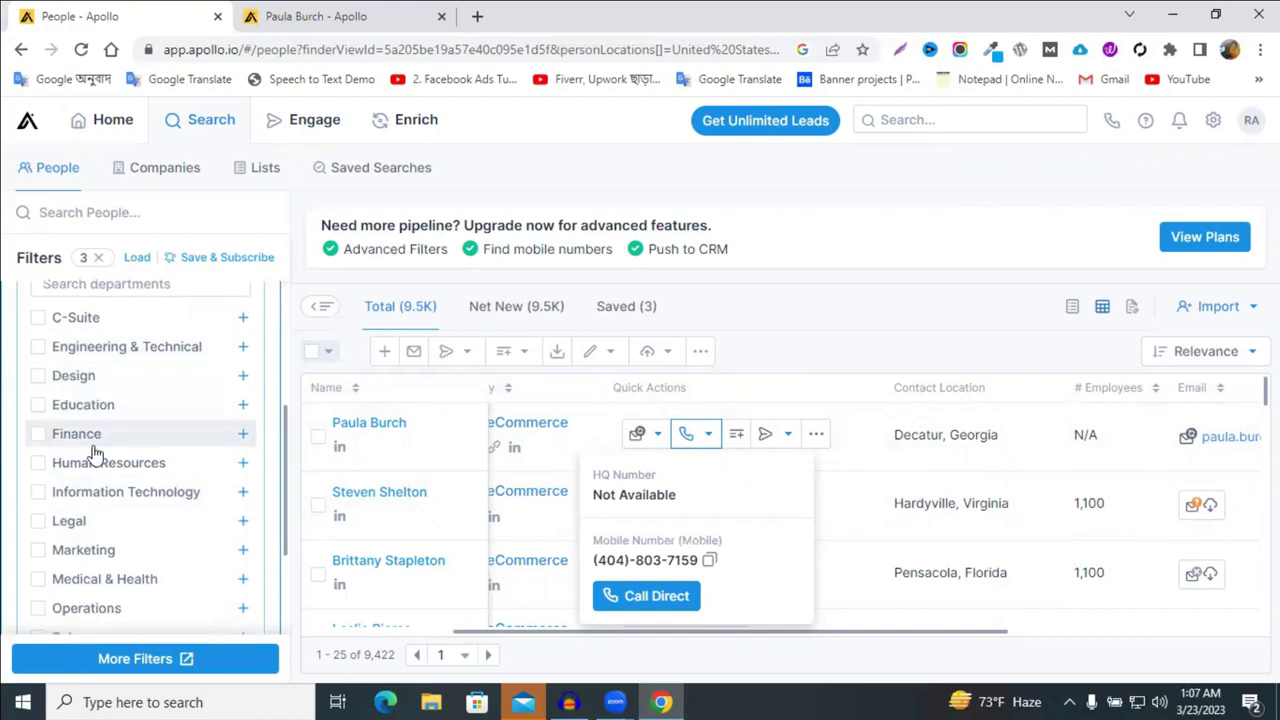
scroll(92, 445, down, 1)
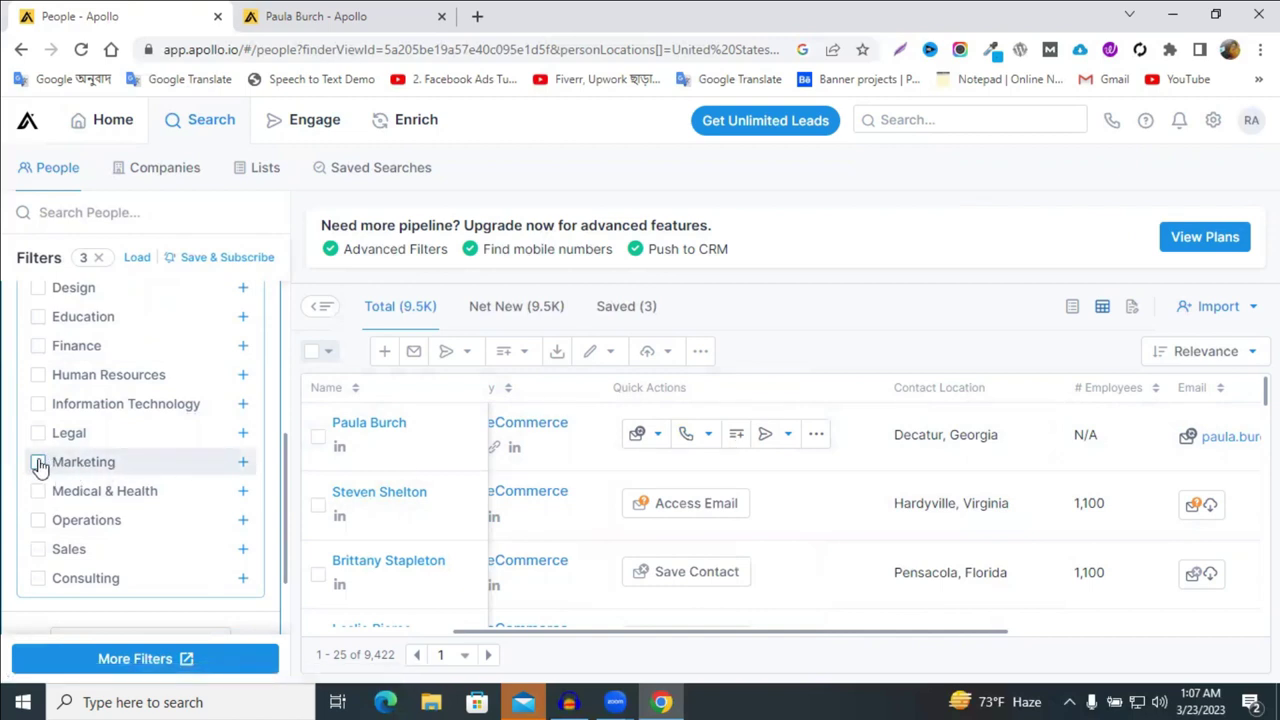
click(243, 466)
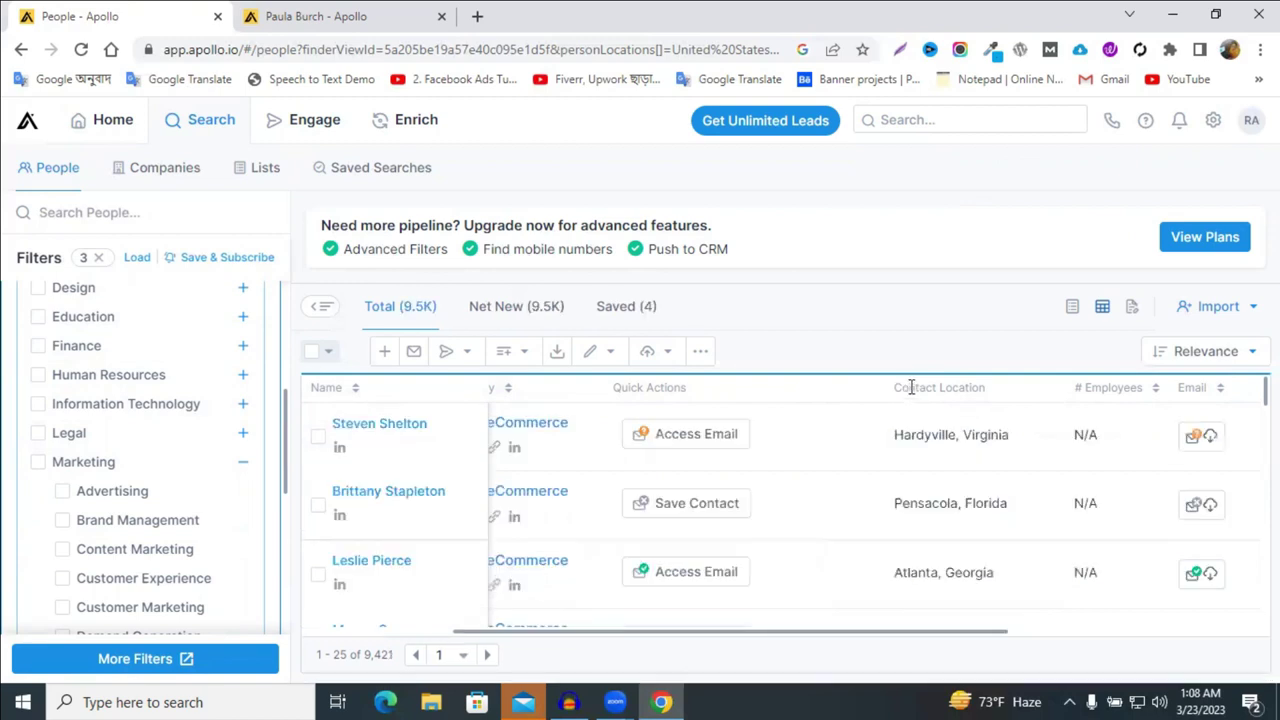
Step: Examine the result columns for the remaining owners, from title and company across to email, industry and keywords
drag(771, 634, 620, 630)
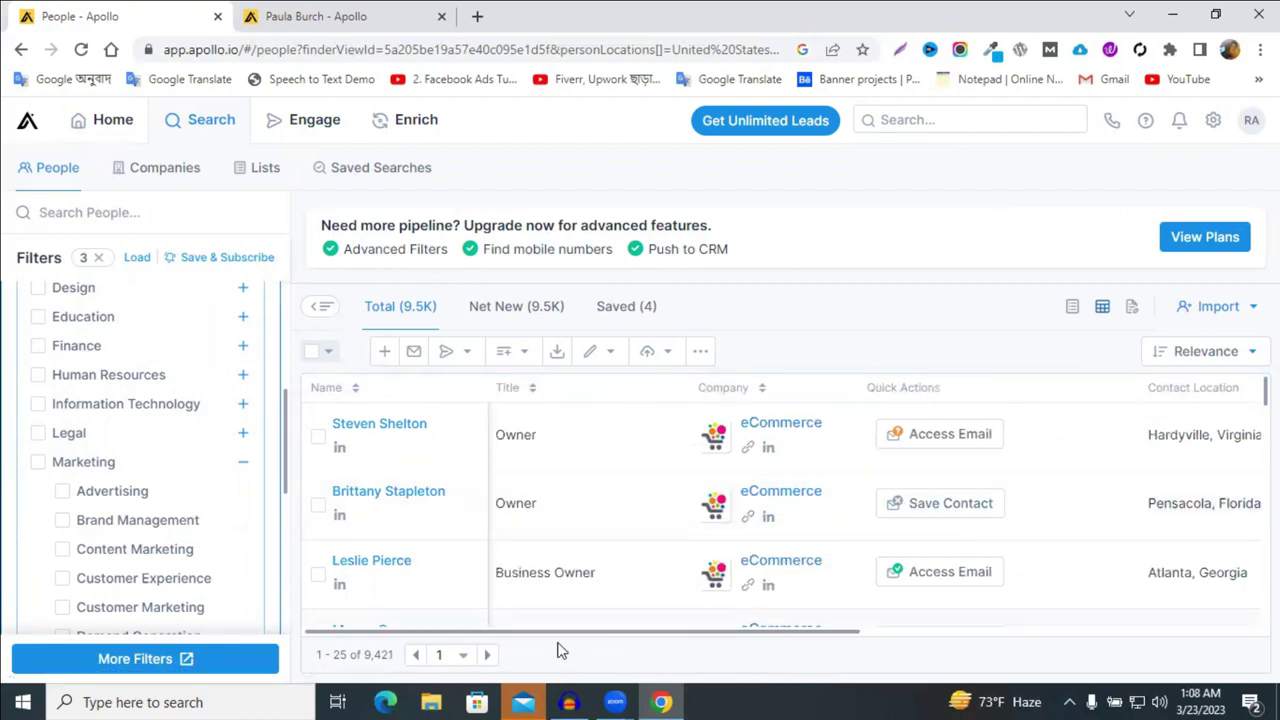
drag(560, 643, 623, 640)
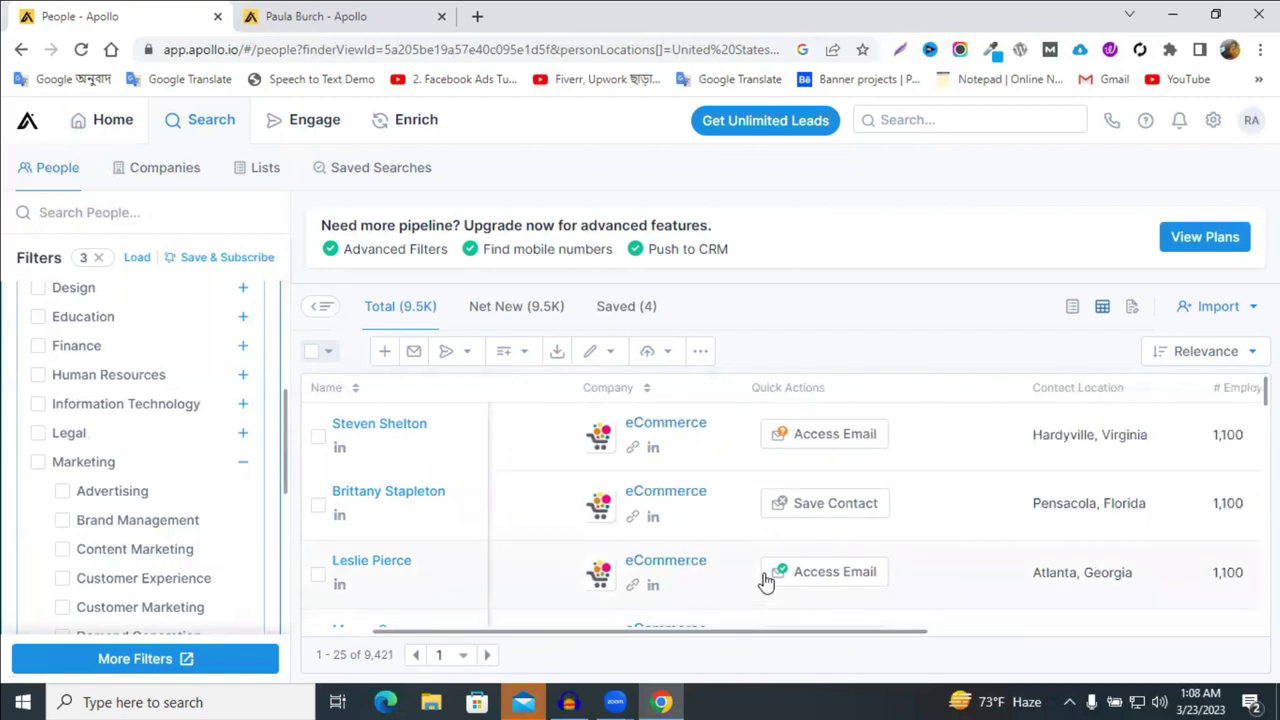
drag(757, 638, 1115, 643)
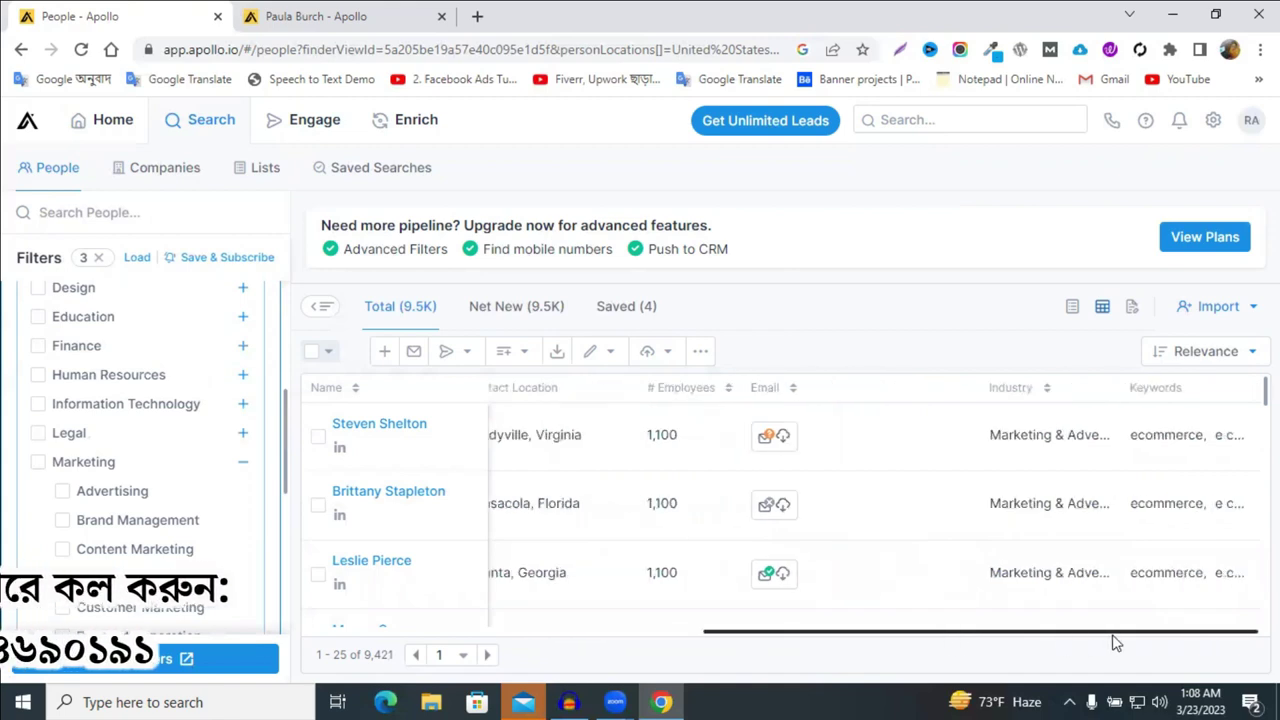